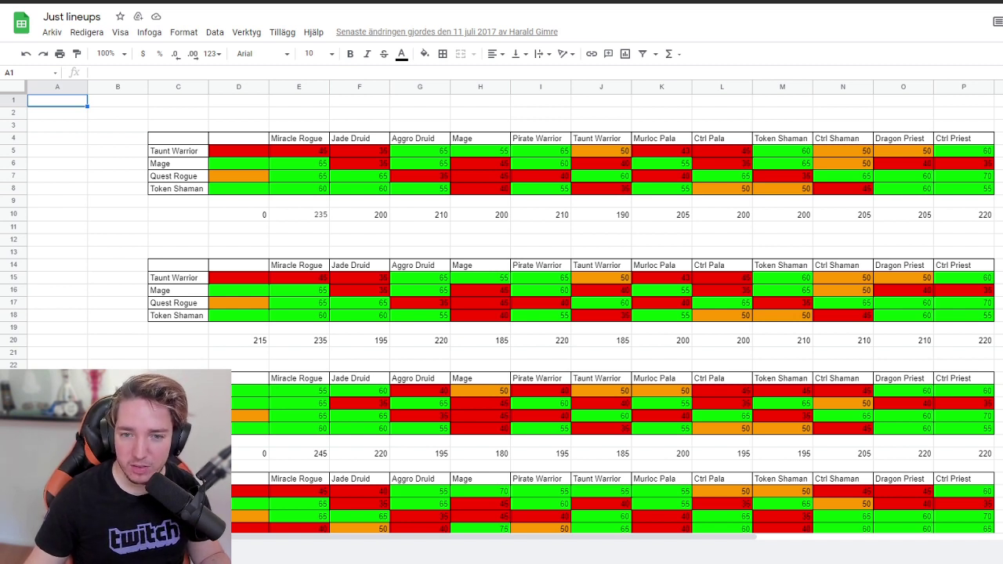
# Step: Review the win-rate tables of the earlier lineups on both sheets of the Just lineups spreadsheet, including the Mitsu lineup
pyautogui.scroll(-3, 501, 313)
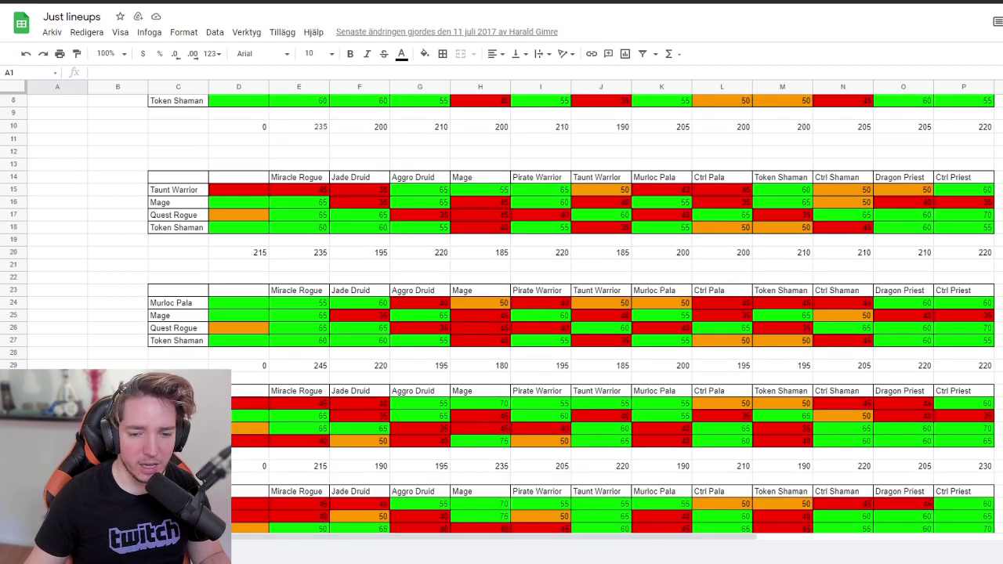
pyautogui.scroll(-5, 501, 313)
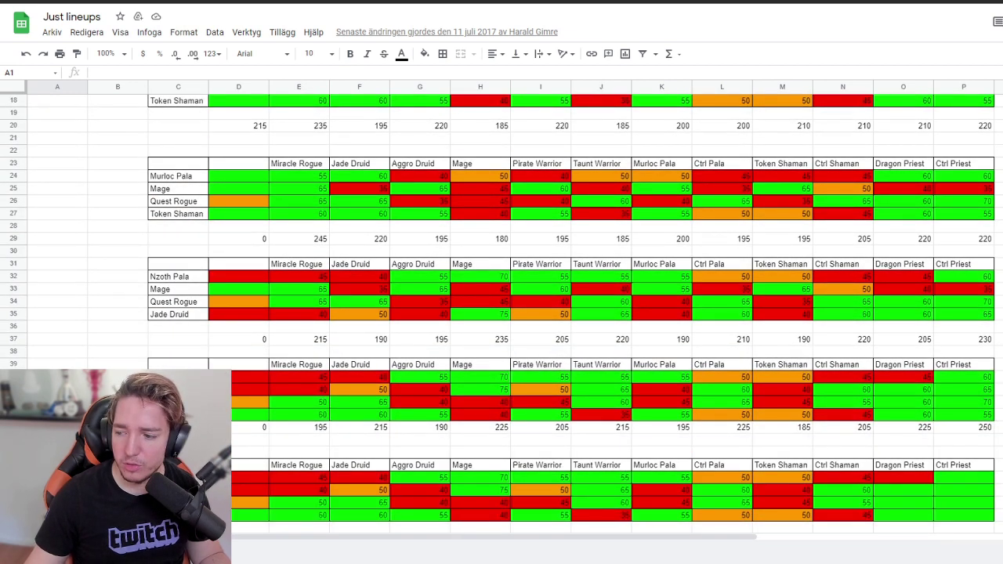
pyautogui.hotkey('ctrl', 'shift', 'pageup')
pyautogui.scroll(-1, 253, 237)
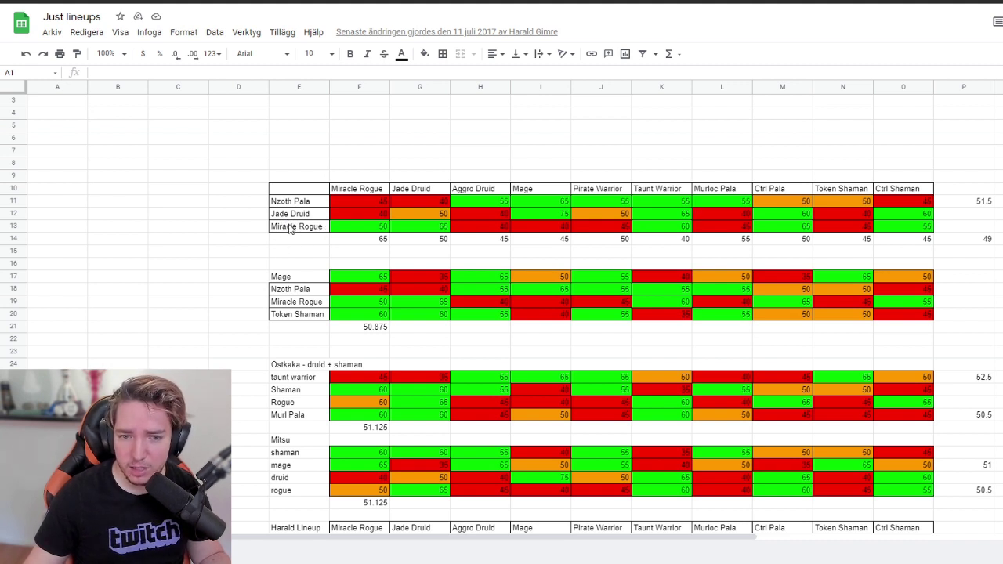
pyautogui.click(298, 193)
pyautogui.click(300, 244)
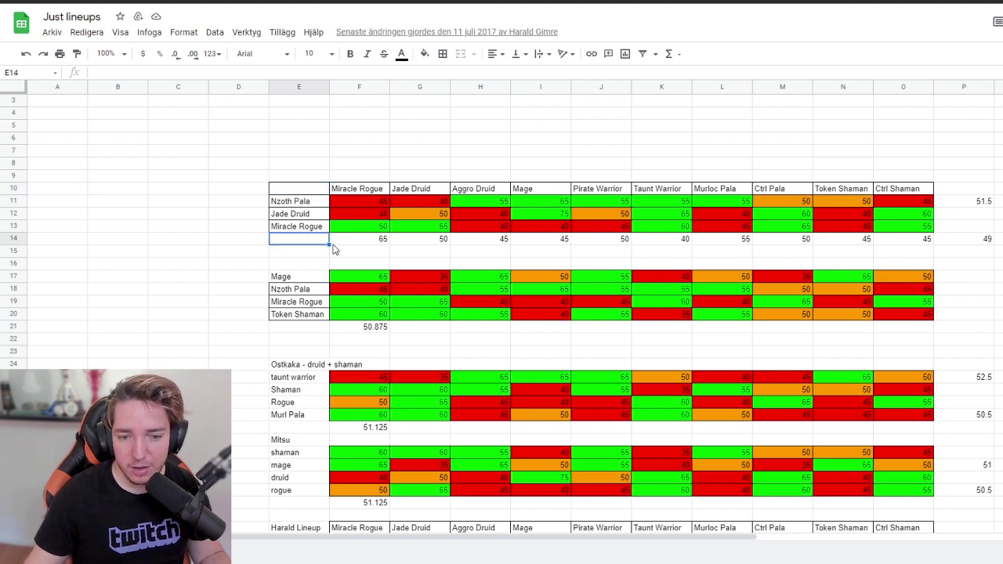
pyautogui.scroll(-3, 329, 250)
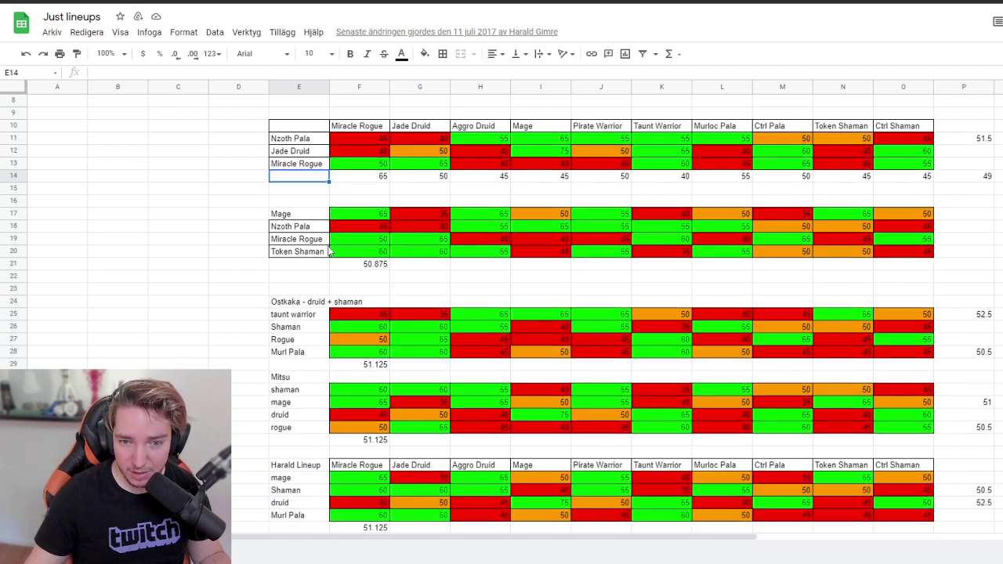
pyautogui.scroll(-2, 329, 249)
pyautogui.scroll(2, 345, 361)
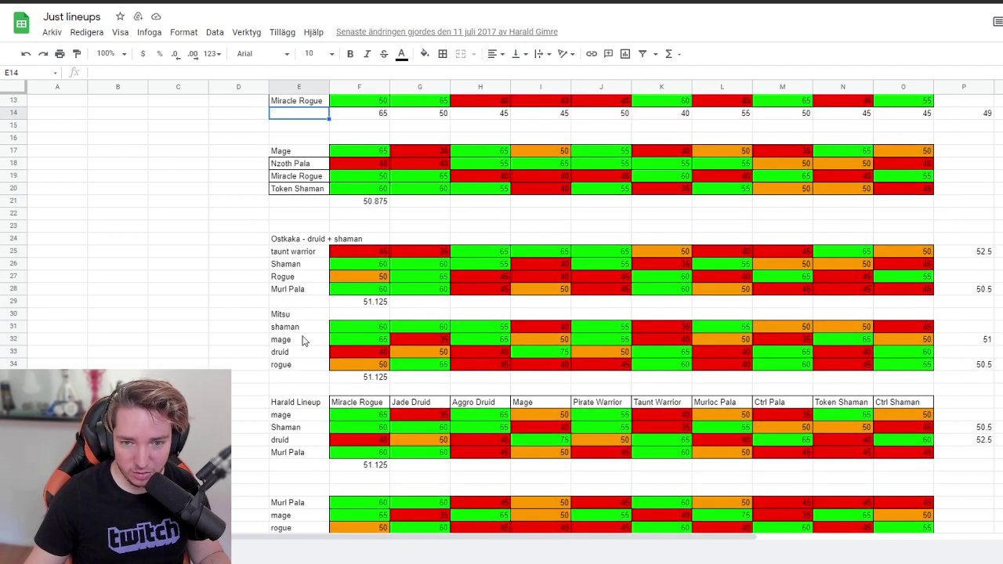
pyautogui.click(278, 317)
pyautogui.scroll(-2, 352, 317)
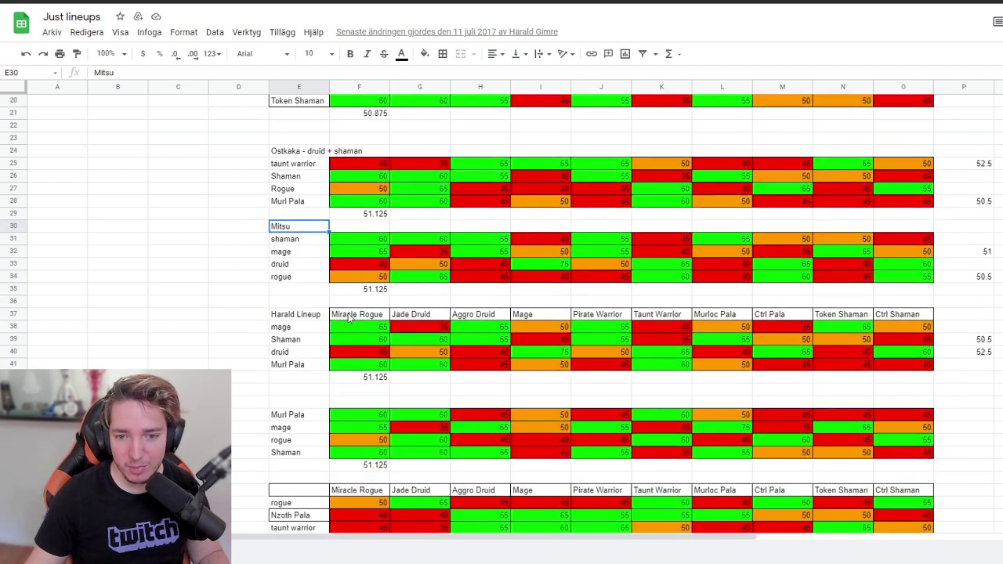
pyautogui.scroll(-7, 341, 303)
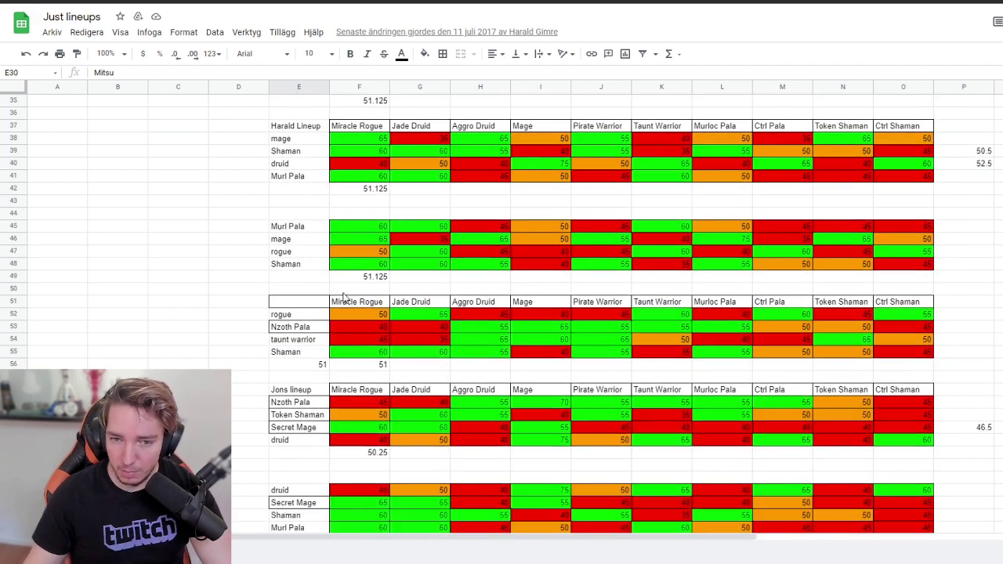
pyautogui.scroll(7, 342, 304)
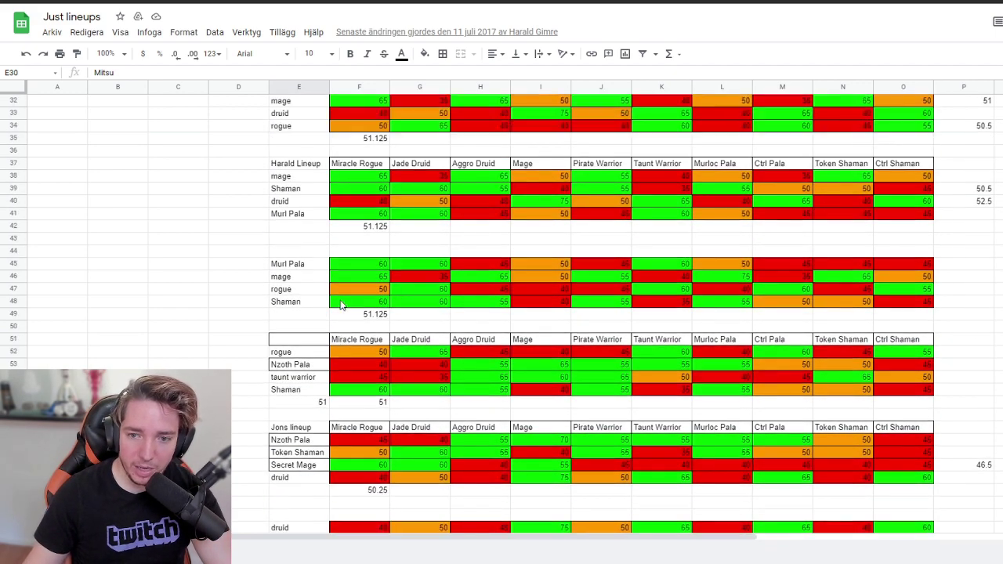
pyautogui.scroll(6, 341, 304)
pyautogui.scroll(-9, 341, 304)
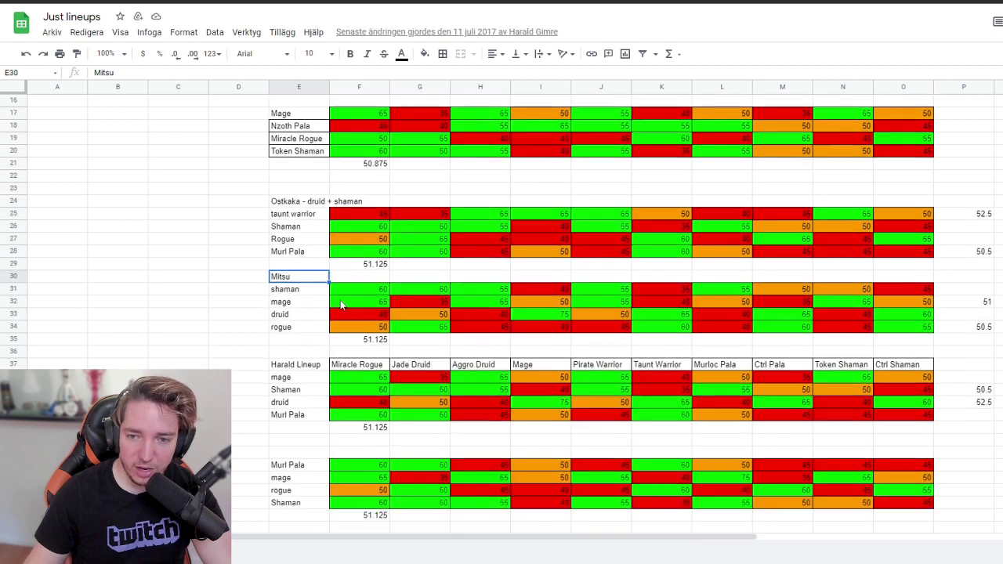
pyautogui.scroll(-12, 340, 300)
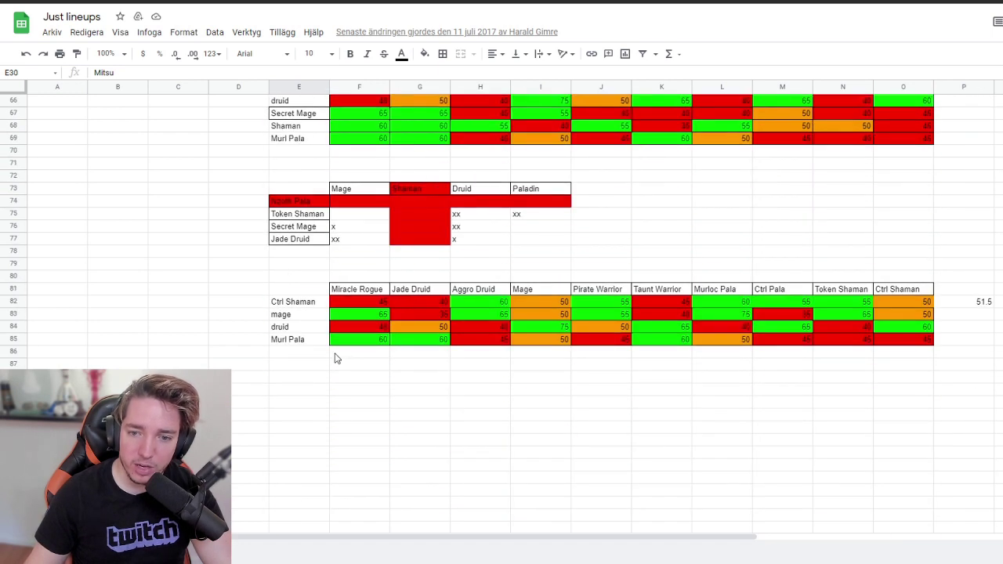
pyautogui.scroll(3, 333, 349)
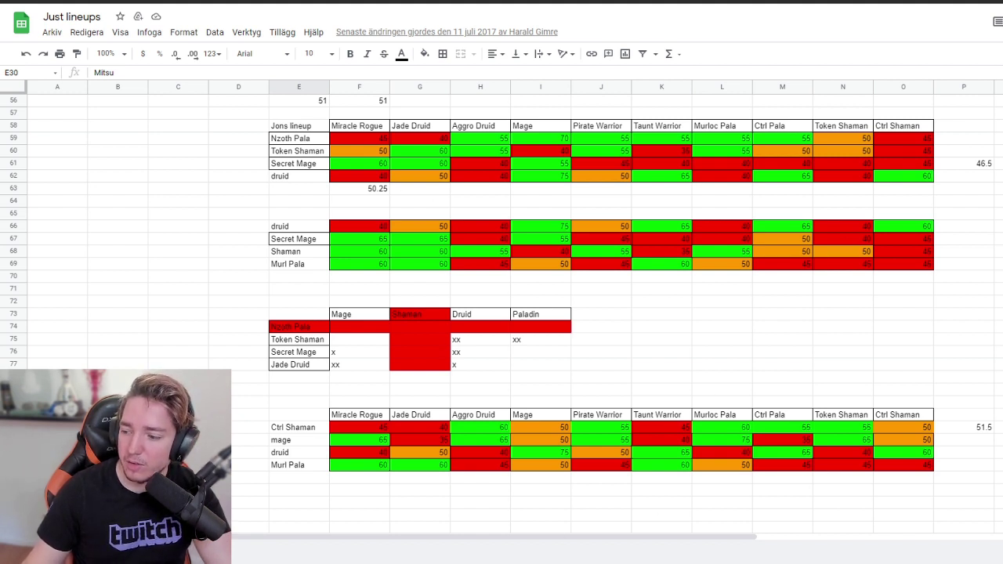
# Step: In the Video Lineup Prep spreadsheet, enter the headers Control Priest, Control Warrior, Jambre Druid and Miracle Rogue across row 3 starting at C3
pyautogui.hotkey('ctrl', 'Home')
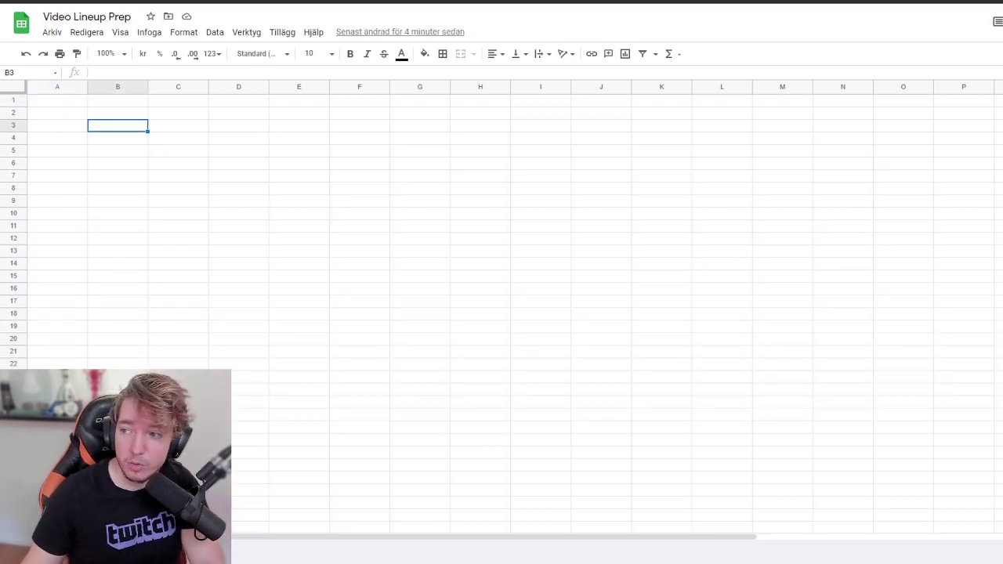
pyautogui.click(176, 132)
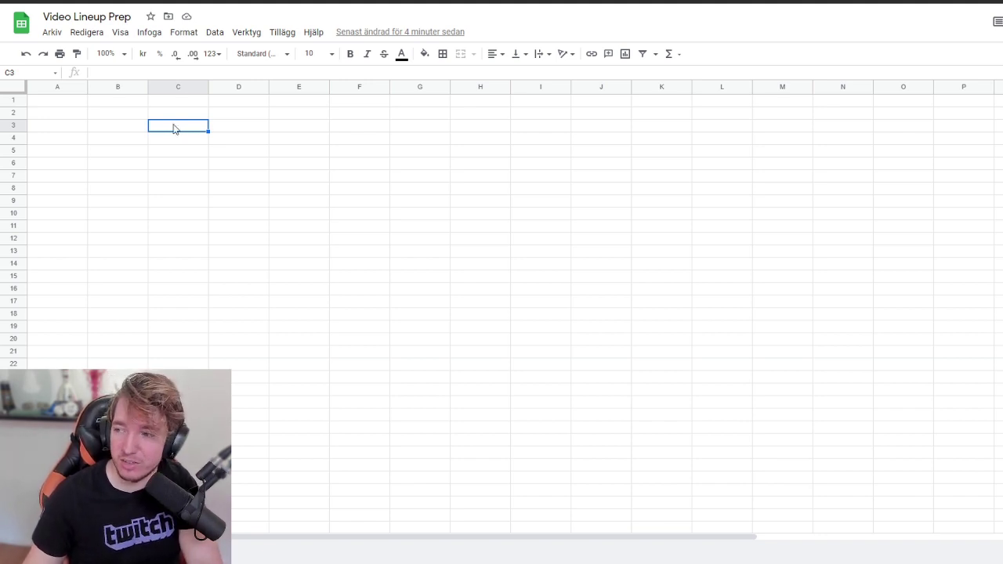
pyautogui.click(124, 71)
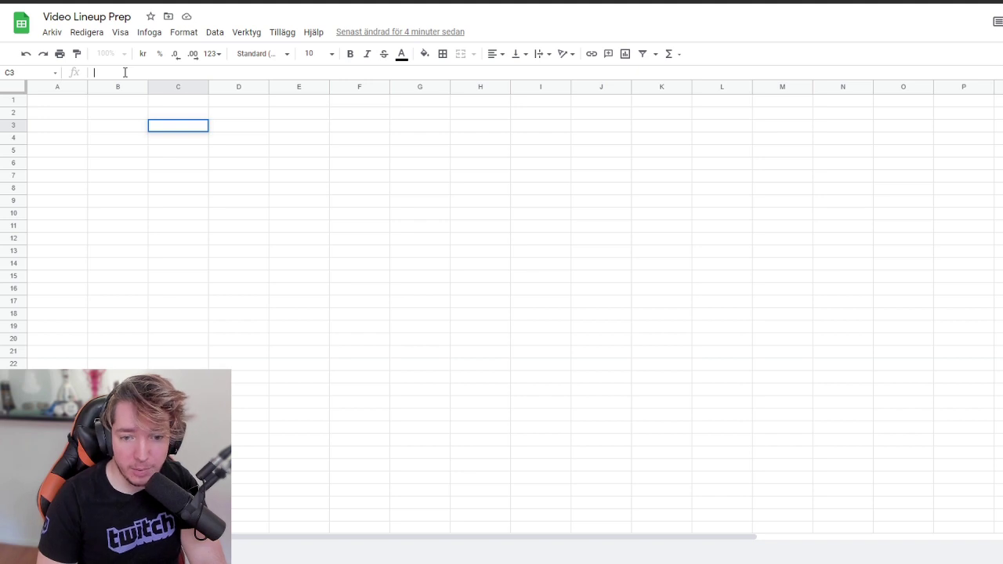
pyautogui.write('Control Priest')
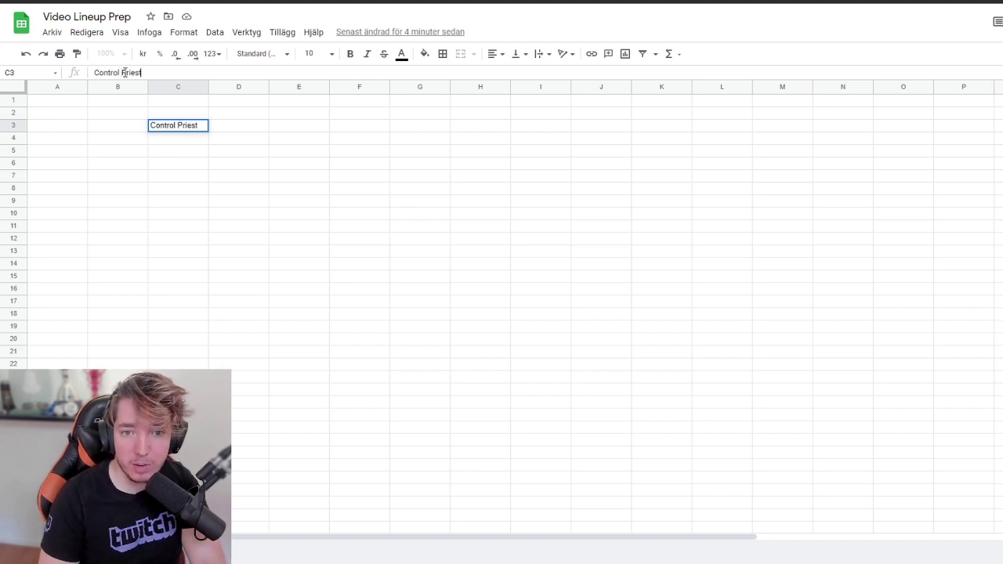
pyautogui.press('Tab')
pyautogui.write('Contro')
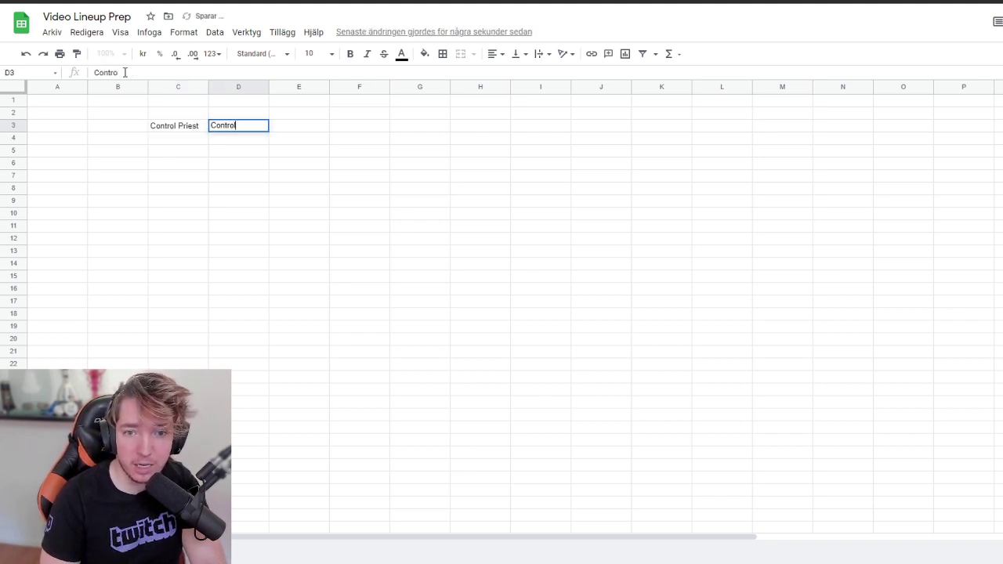
pyautogui.write('l Warrior')
pyautogui.press('Tab')
pyautogui.write('Jambre Druid')
pyautogui.press('Tab')
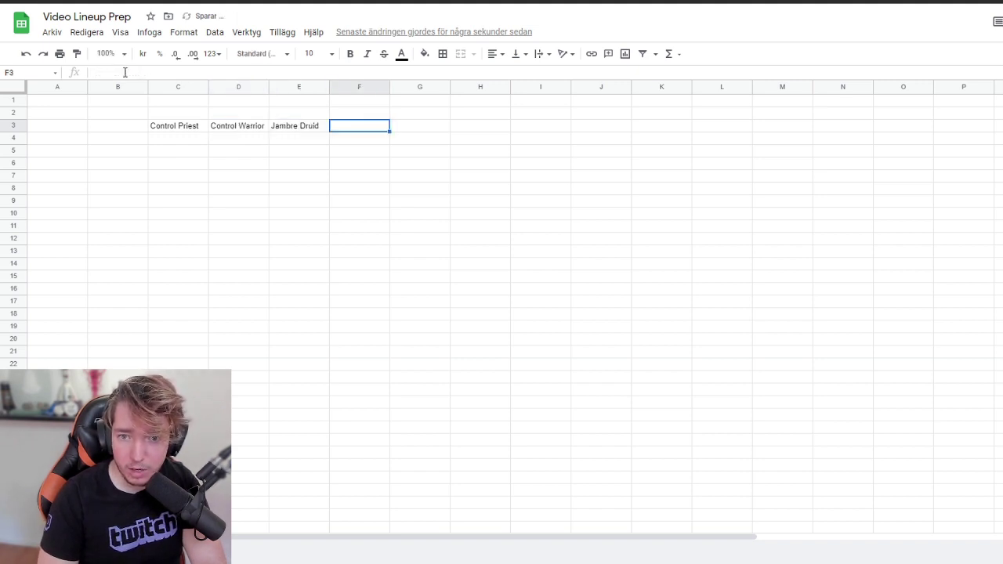
pyautogui.write('Miracle Rogue')
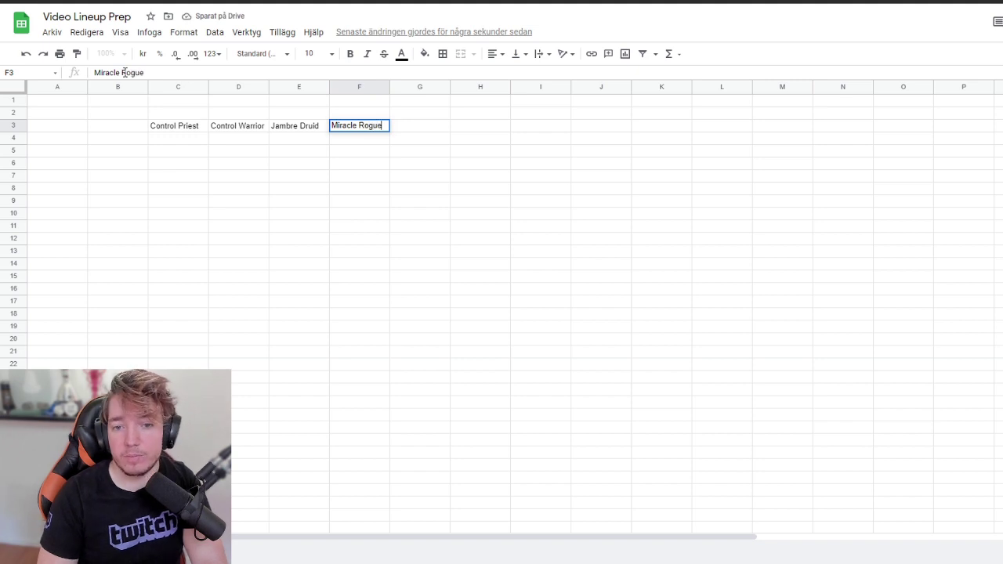
pyautogui.press('Tab')
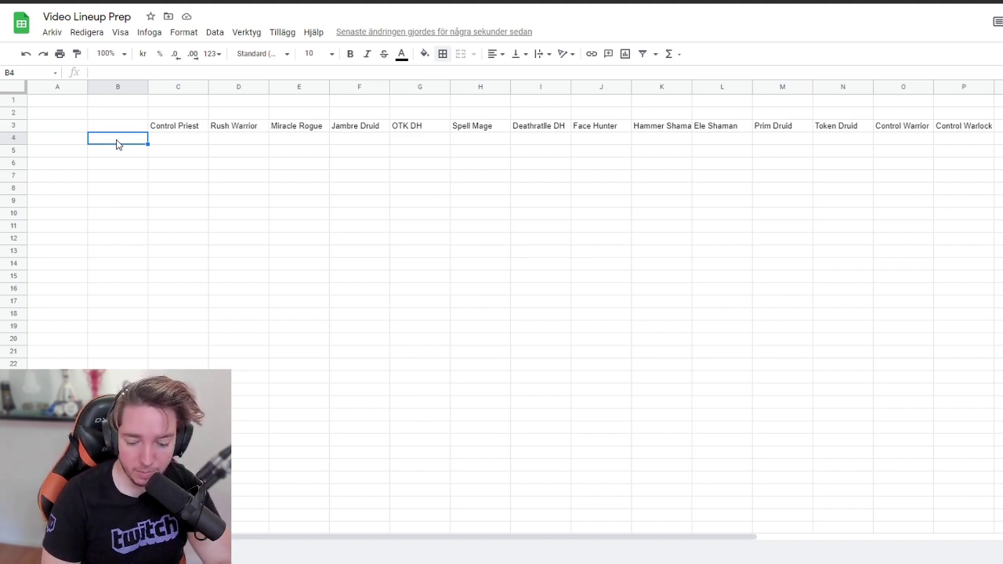
# Step: Enter the row labels Control Priest, Rush Warrior and Miracle down column B in cells B4 to B6
pyautogui.write('Control PÅ')
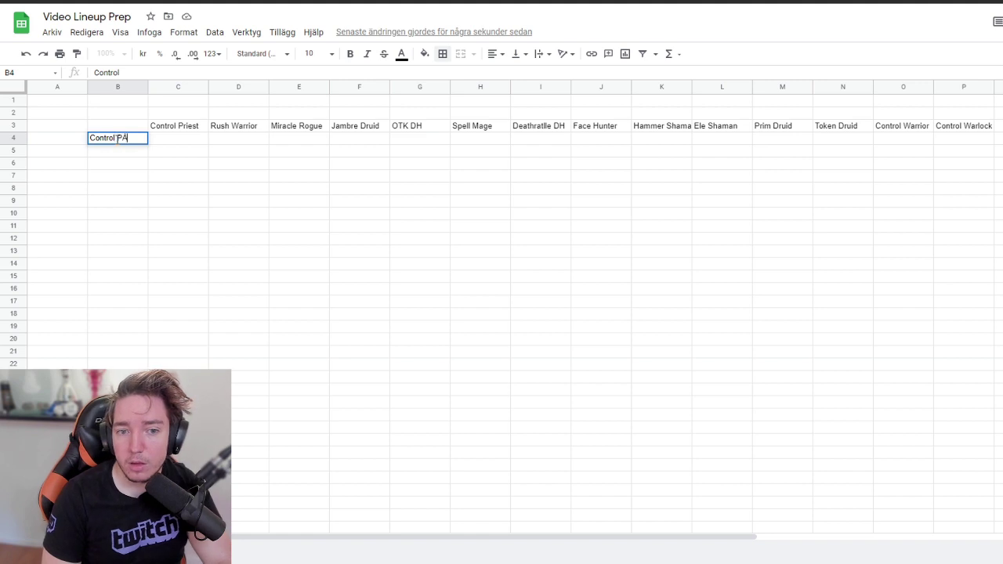
pyautogui.write('riest')
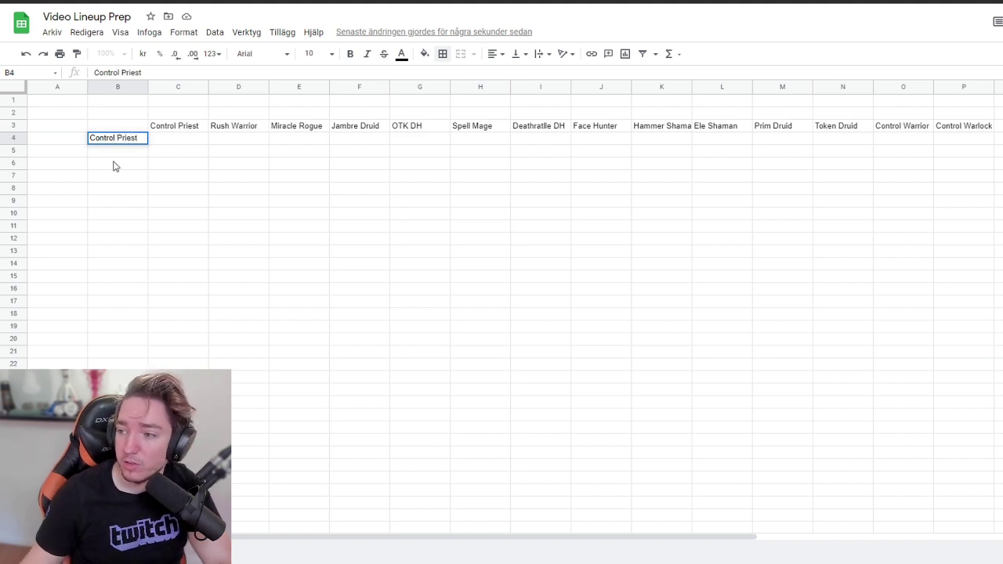
pyautogui.click(113, 155)
pyautogui.write('Rush Wa')
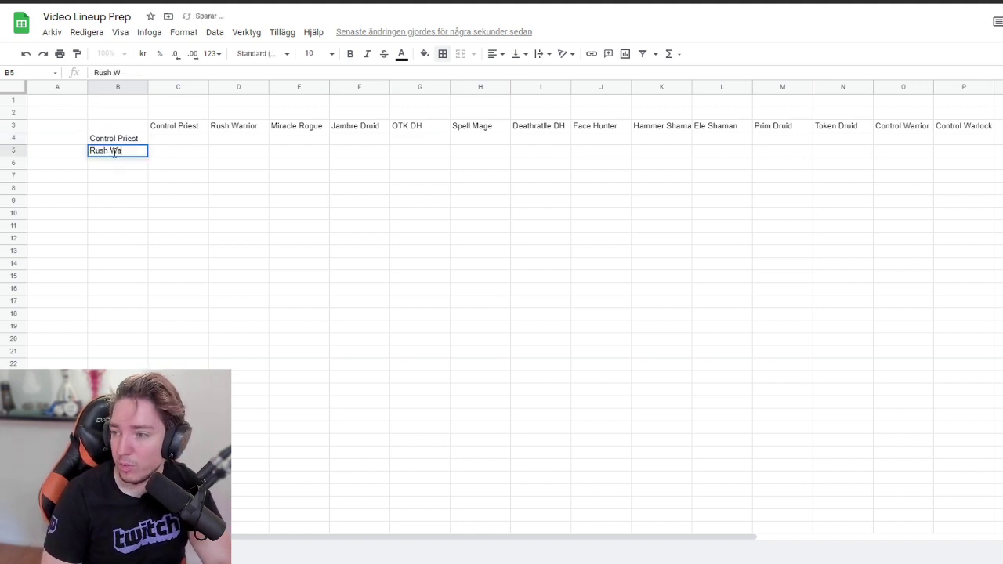
pyautogui.write('rrior')
pyautogui.press('Return')
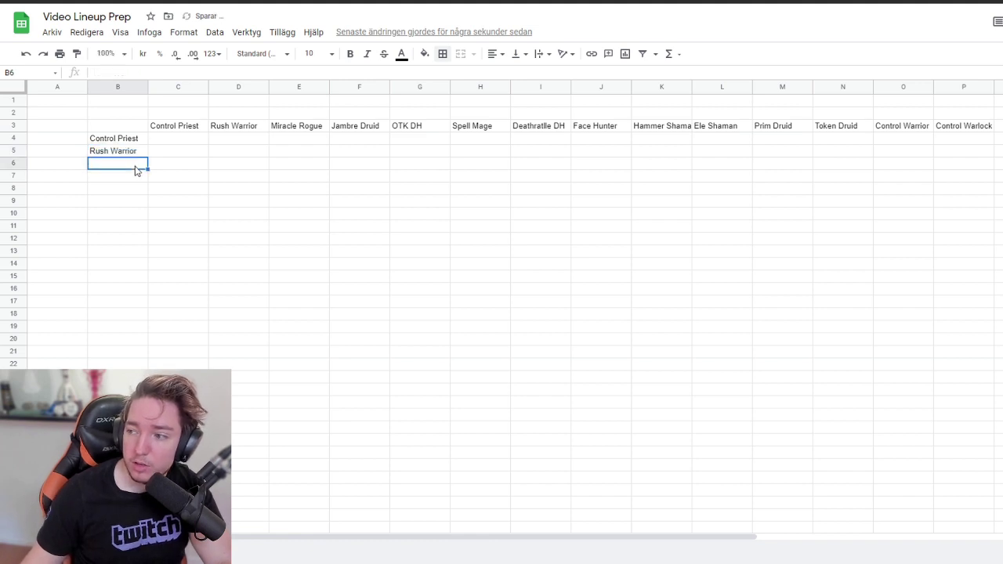
pyautogui.write('Mir')
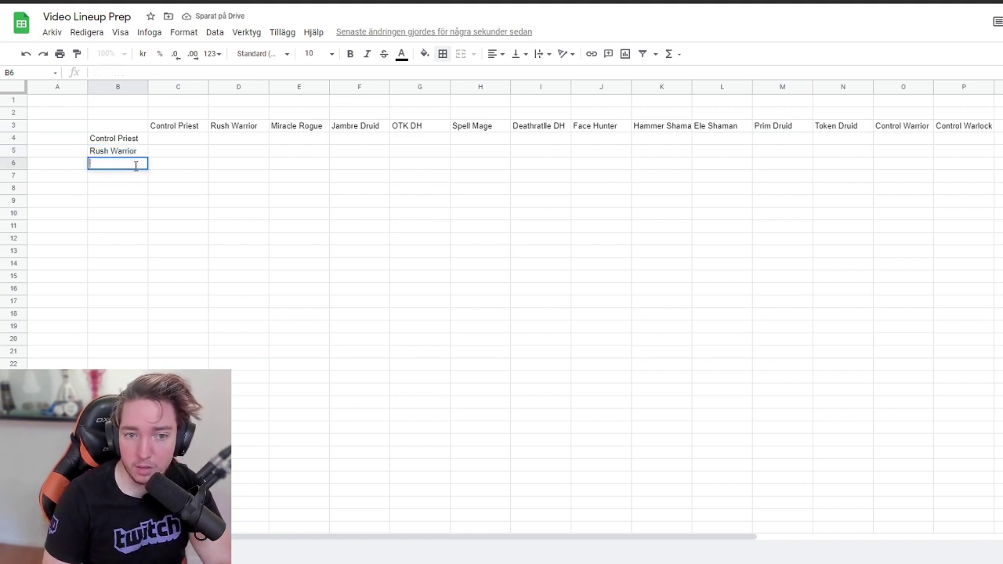
pyautogui.write('acle')
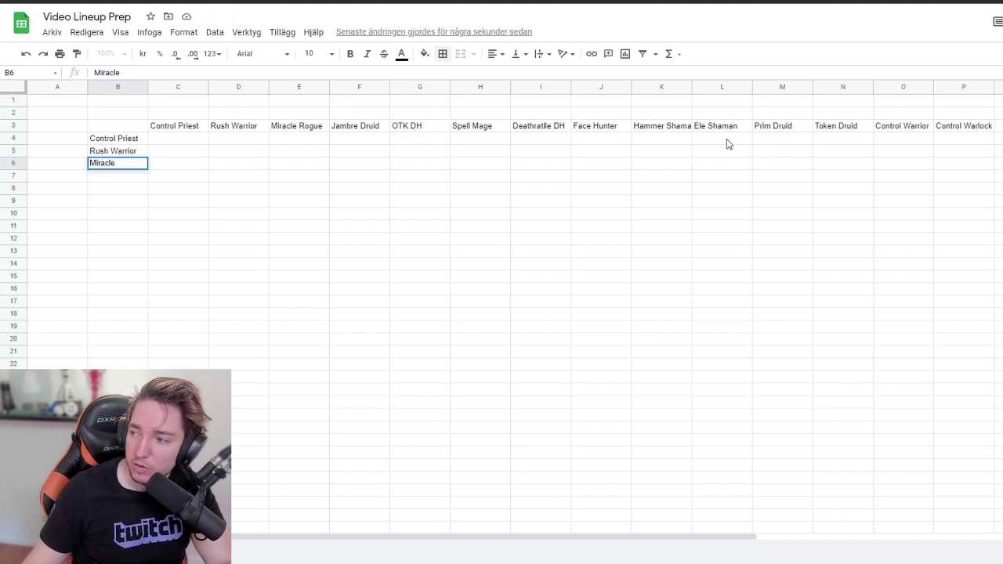
pyautogui.click(398, 144)
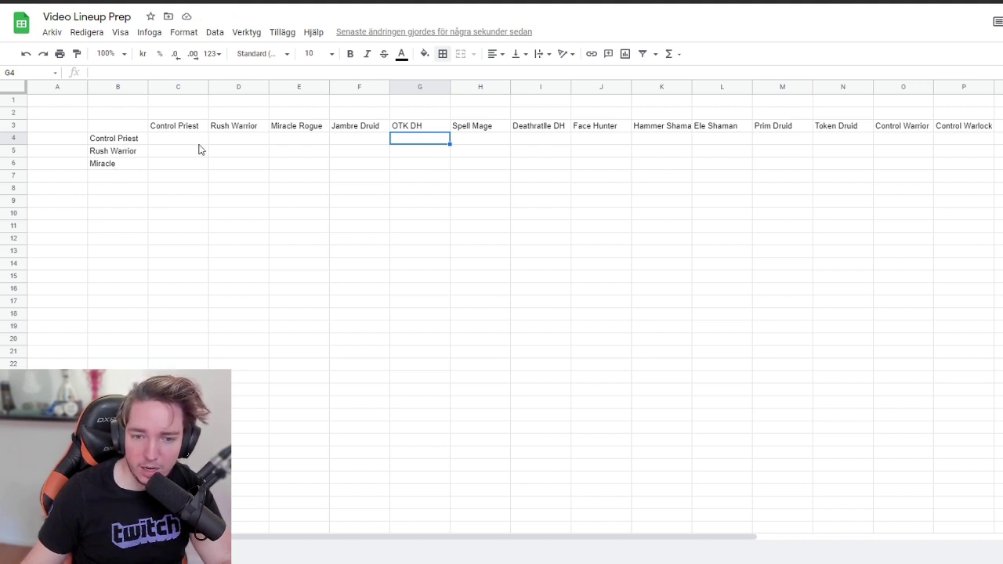
pyautogui.click(123, 139)
pyautogui.click(119, 150)
pyautogui.click(108, 164)
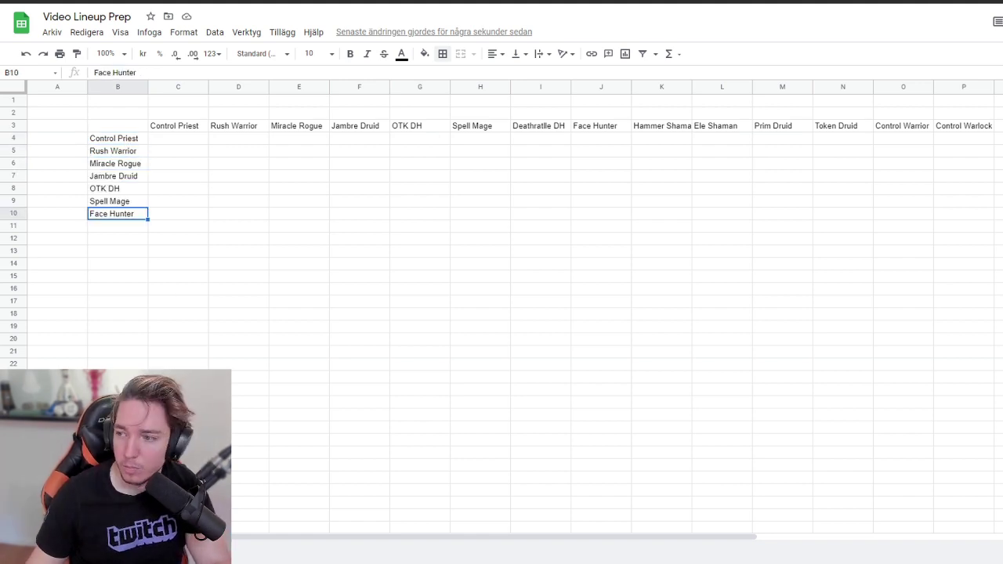
# Step: Apply all borders to the matchup table range B3:P10
pyautogui.moveTo(118, 125)
pyautogui.mouseDown()
pyautogui.moveTo(858, 208)
pyautogui.moveTo(934, 226)
pyautogui.moveTo(963, 217)
pyautogui.mouseUp()
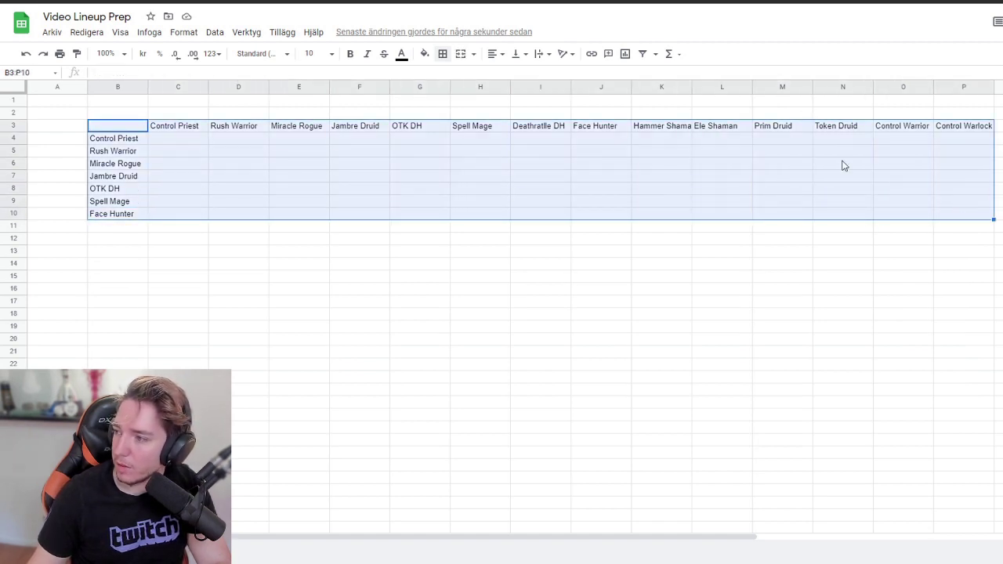
pyautogui.click(442, 53)
pyautogui.click(448, 77)
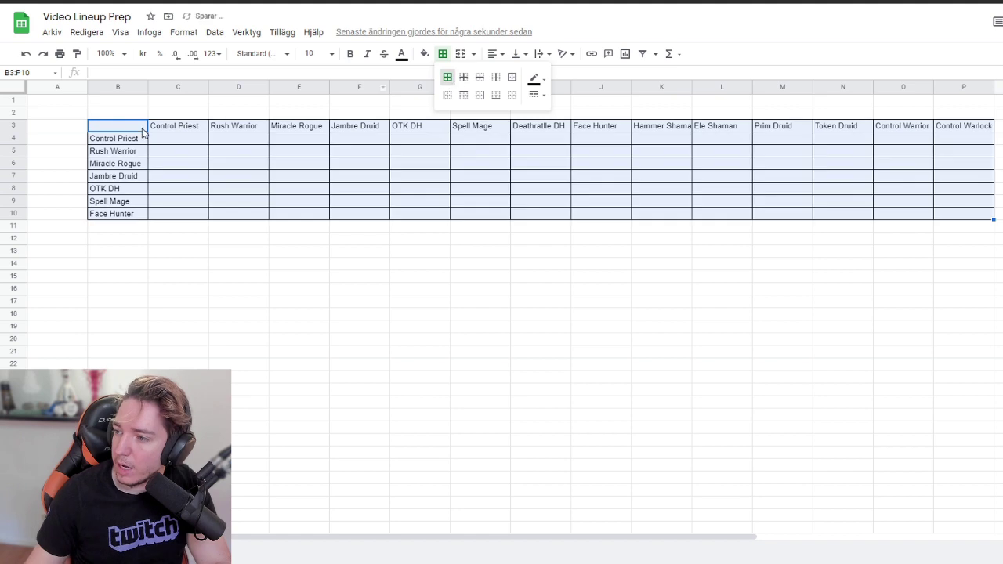
pyautogui.click(159, 143)
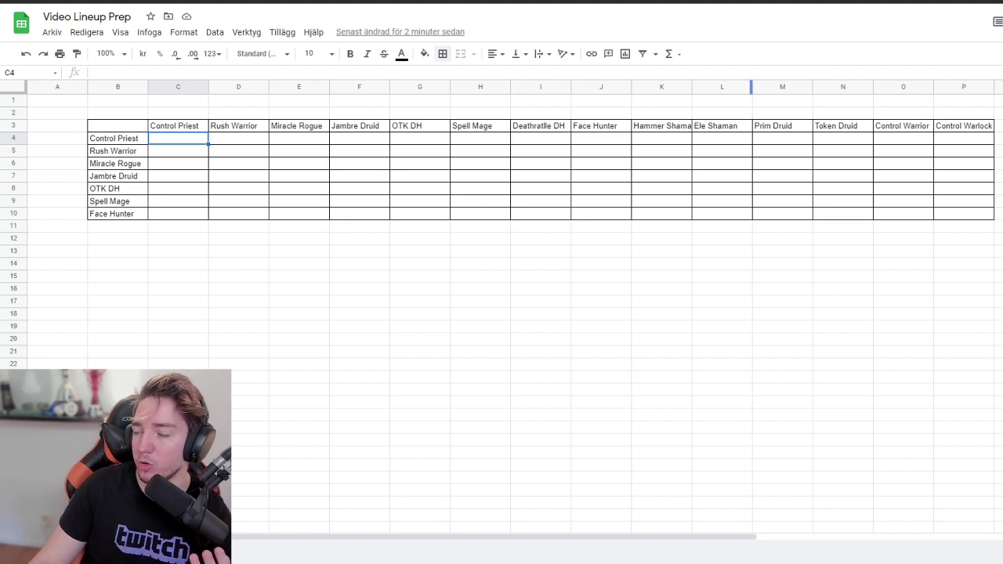
# Step: Consult the archetype matchup tables on HSReplay.net and Vicious Syndicate, switching between them and the Video Lineup Prep spreadsheet
pyautogui.hotkey('alt', 'Tab')
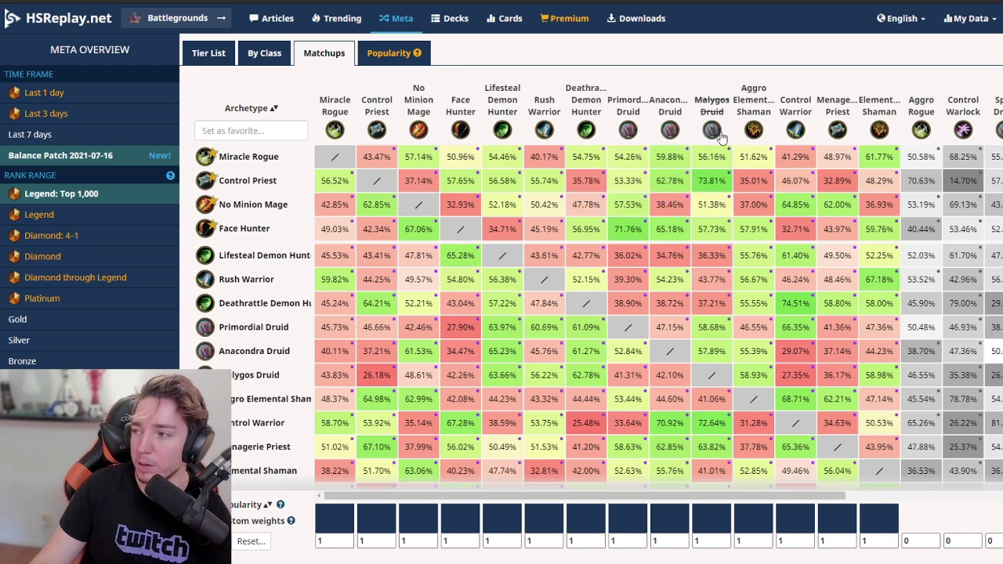
pyautogui.hotkey('alt', 'Tab')
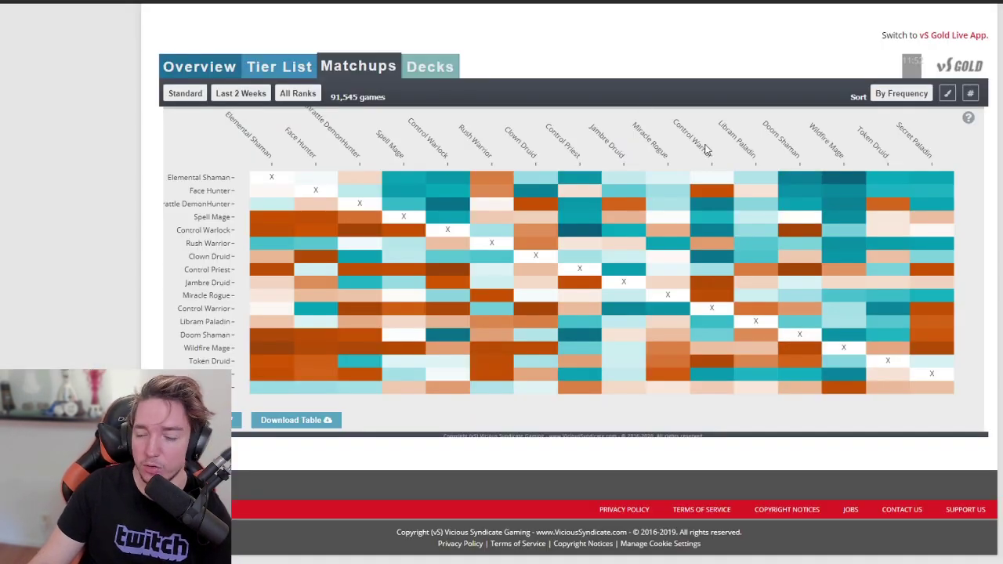
pyautogui.hotkey('alt', 'Tab')
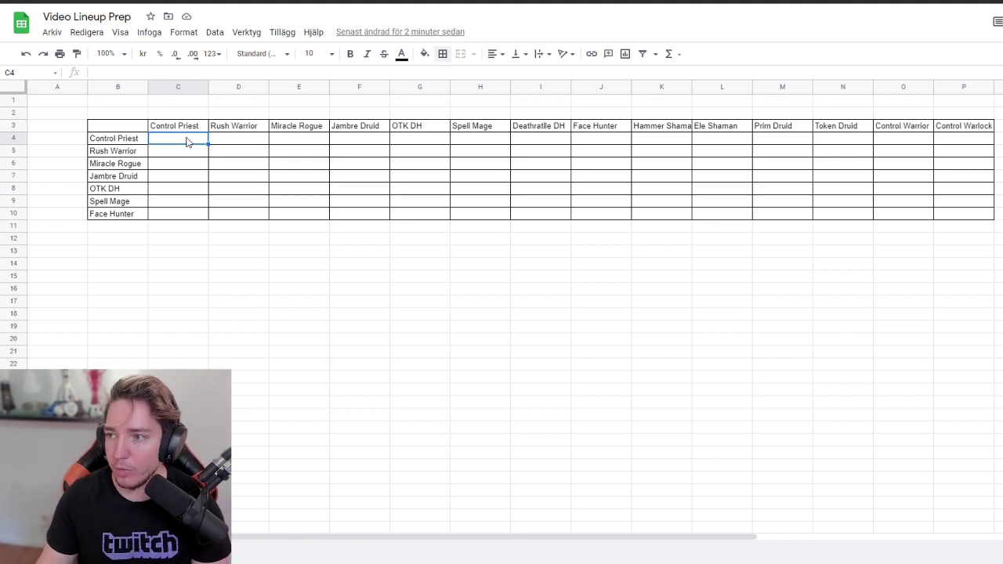
pyautogui.hotkey('alt', 'Tab')
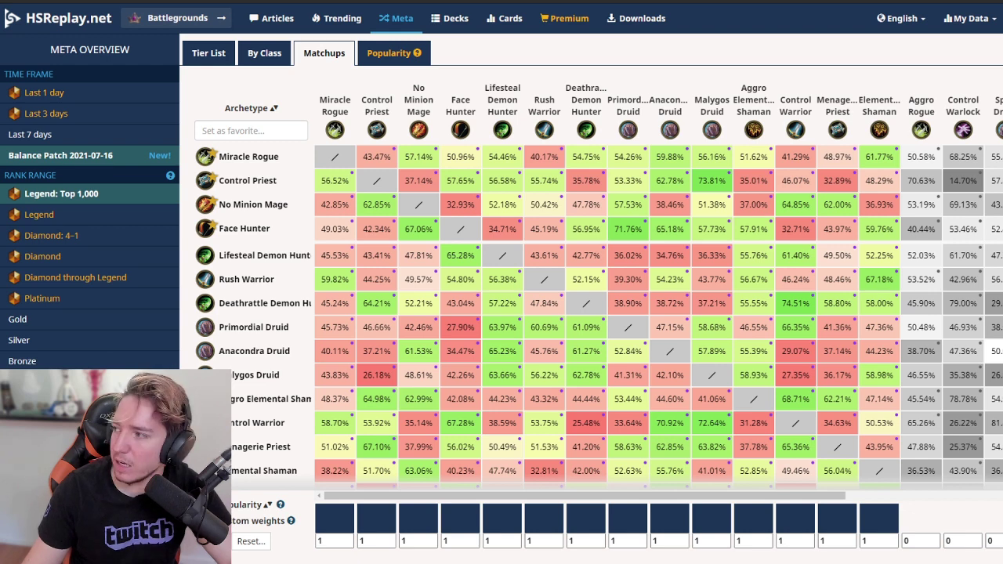
# Step: In the Video Lineup Prep spreadsheet, enter 60 in the Control Priest row for Rush Warrior, Miracle Rogue, Jambre Druid and OTK DH
pyautogui.hotkey('ctrl', 'Tab')
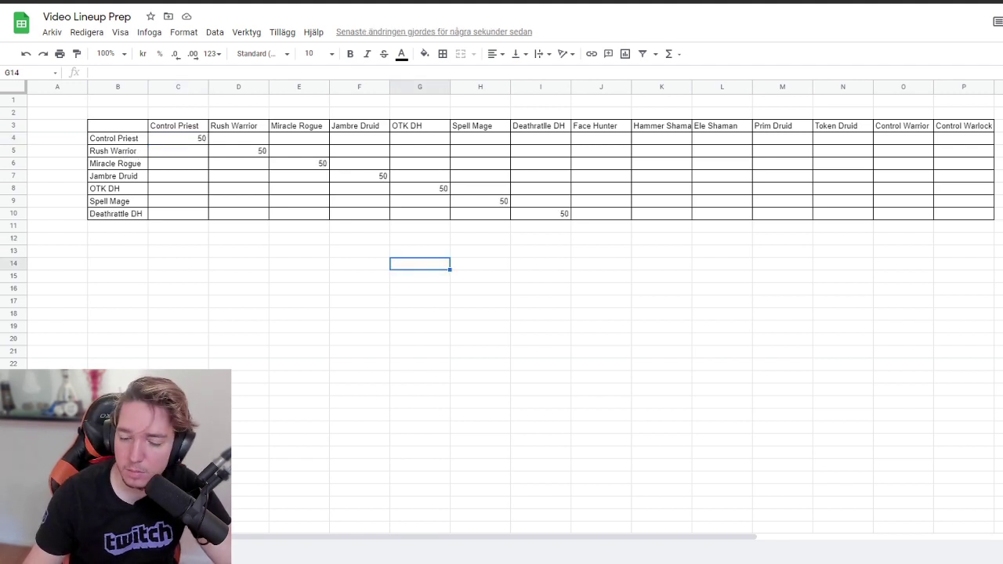
pyautogui.click(236, 142)
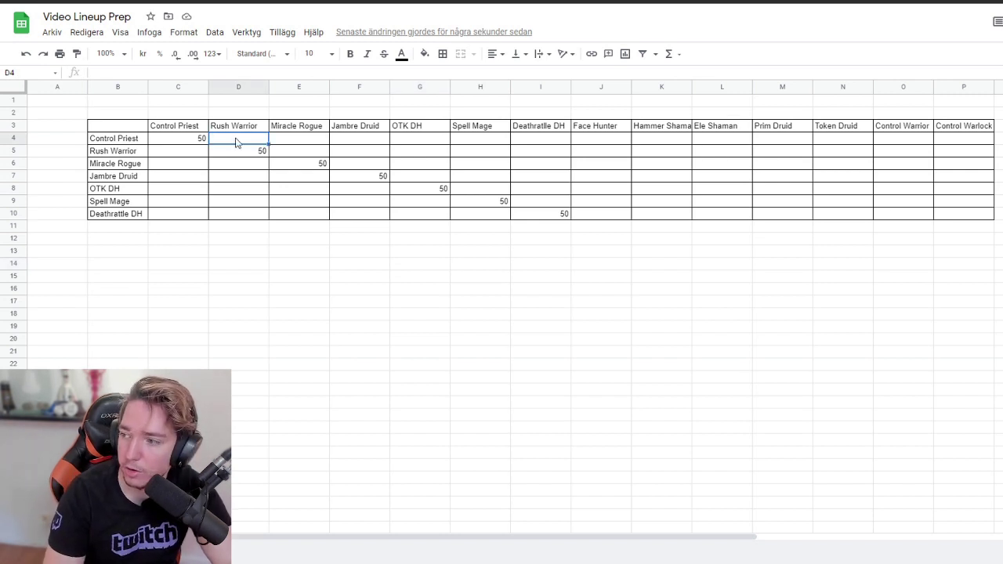
pyautogui.write('60')
pyautogui.click(298, 141)
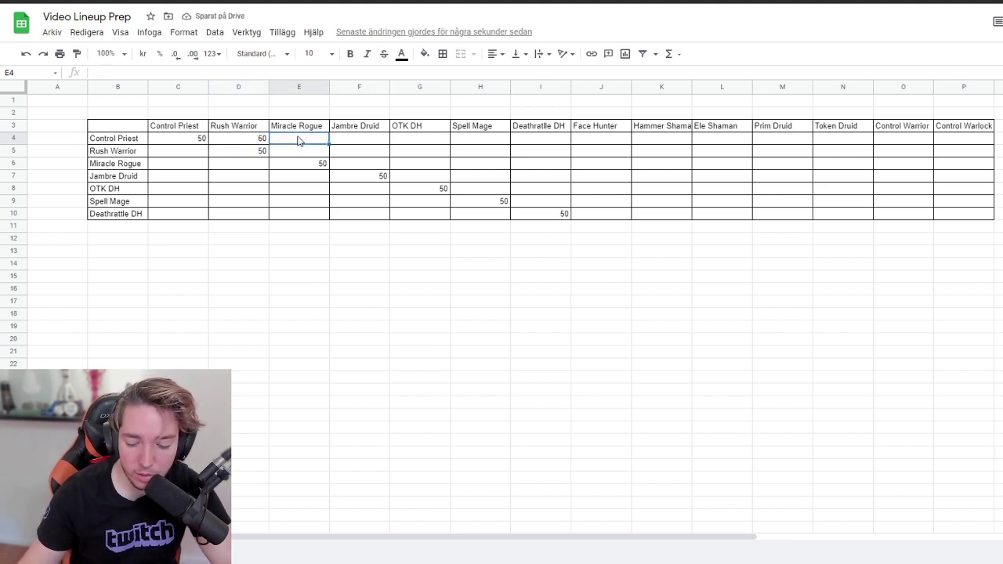
pyautogui.write('60')
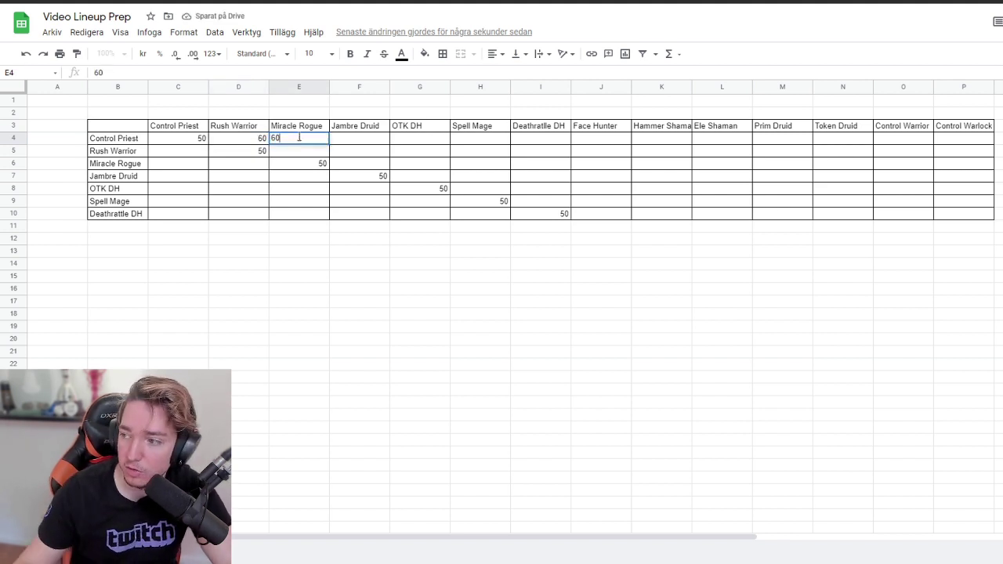
pyautogui.click(375, 140)
pyautogui.write('60')
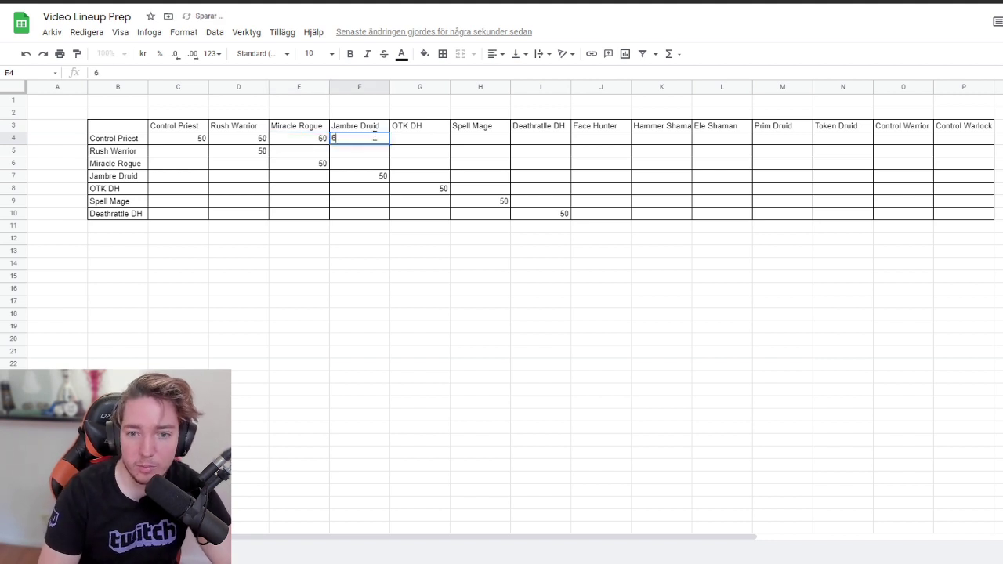
pyautogui.click(423, 143)
pyautogui.write('60')
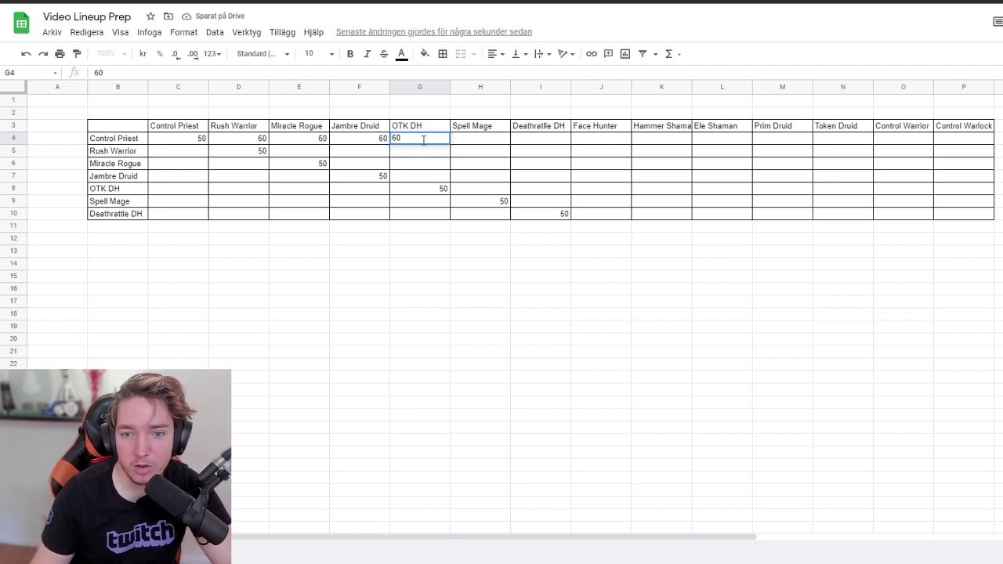
# Step: Set the Control Priest matchups to 40 against Spell Mage and 55 against Deathrattle DH
pyautogui.click(504, 144)
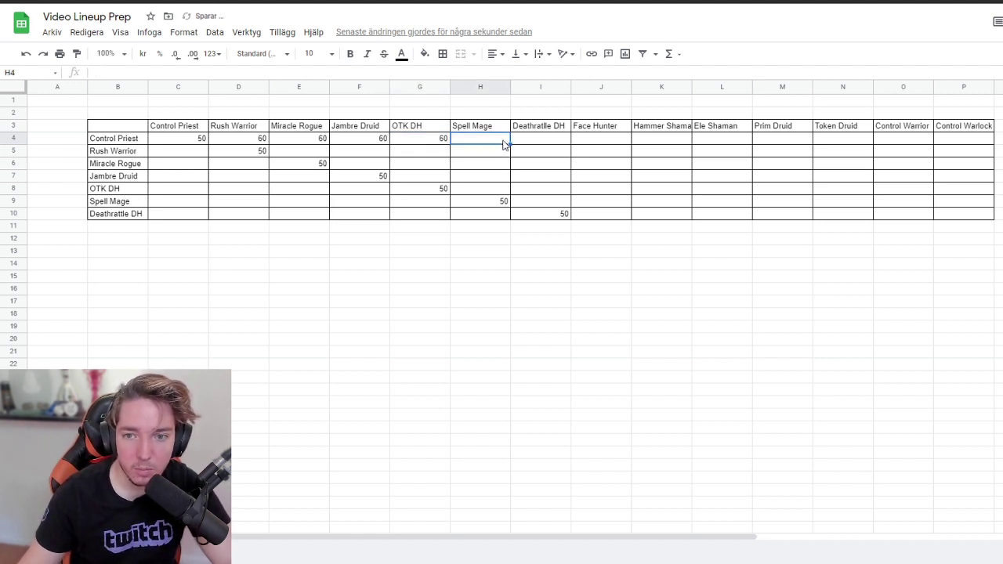
pyautogui.write('40')
pyautogui.press('Tab')
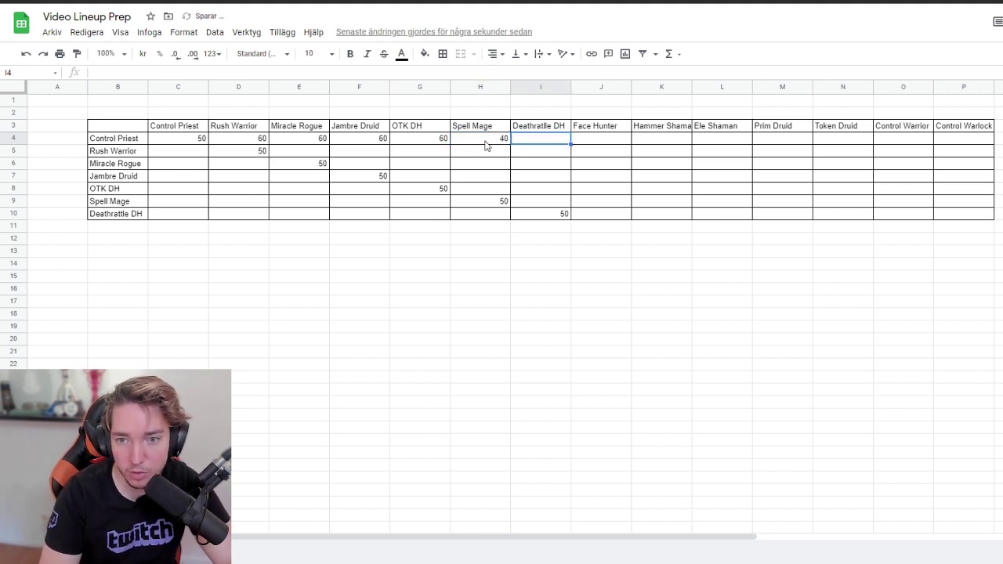
pyautogui.write('55')
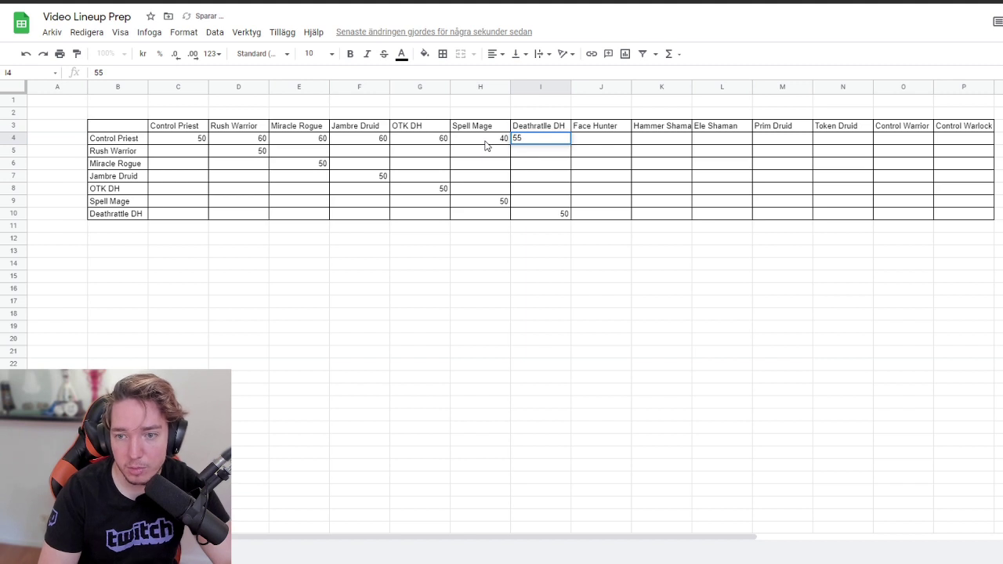
pyautogui.press('Tab')
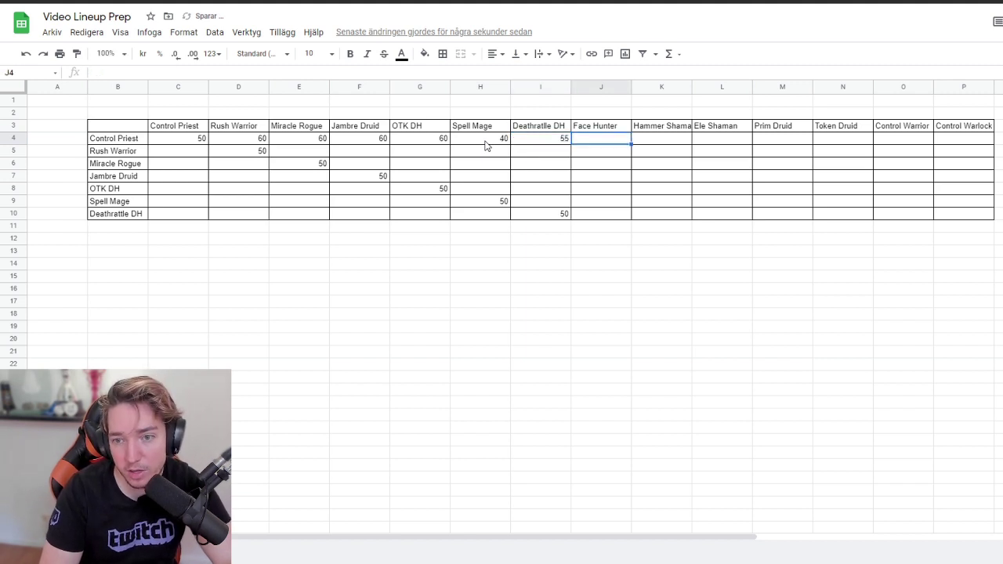
# Step: Set the Control Priest matchups to 60 against Face Hunter and 35 against Hammer Shaman
pyautogui.write('5')
pyautogui.press('BackSpace')
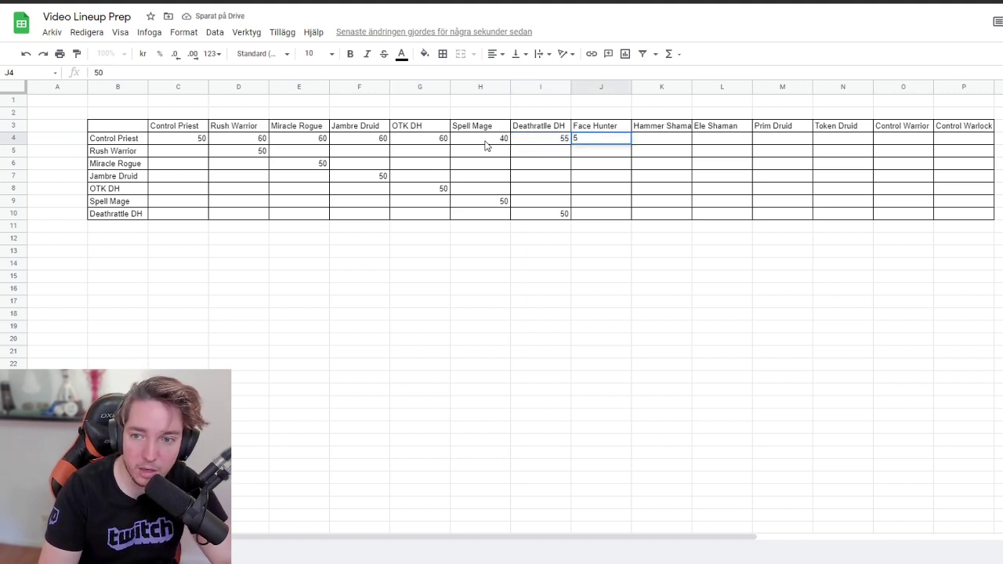
pyautogui.press('Escape')
pyautogui.write('60')
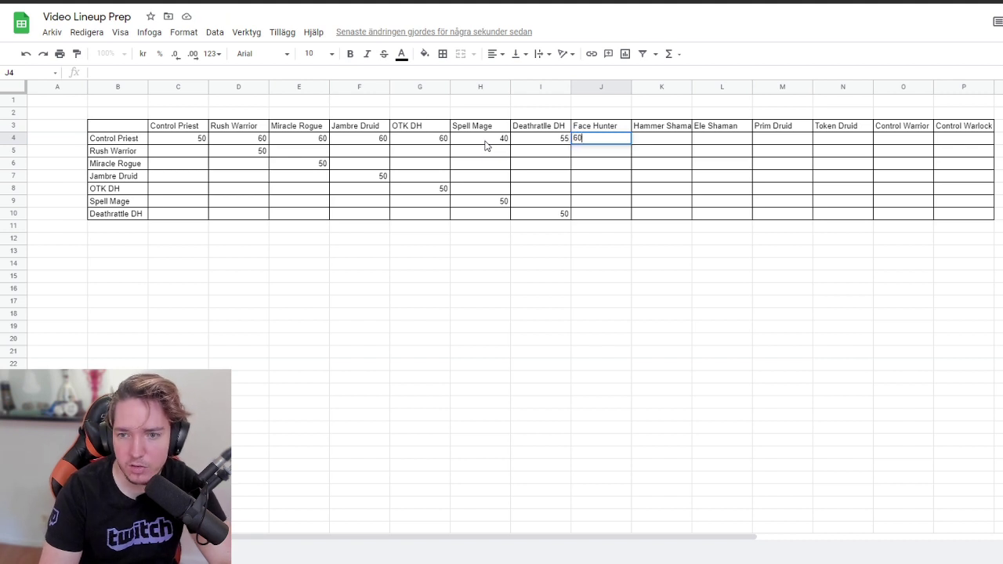
pyautogui.press('Tab')
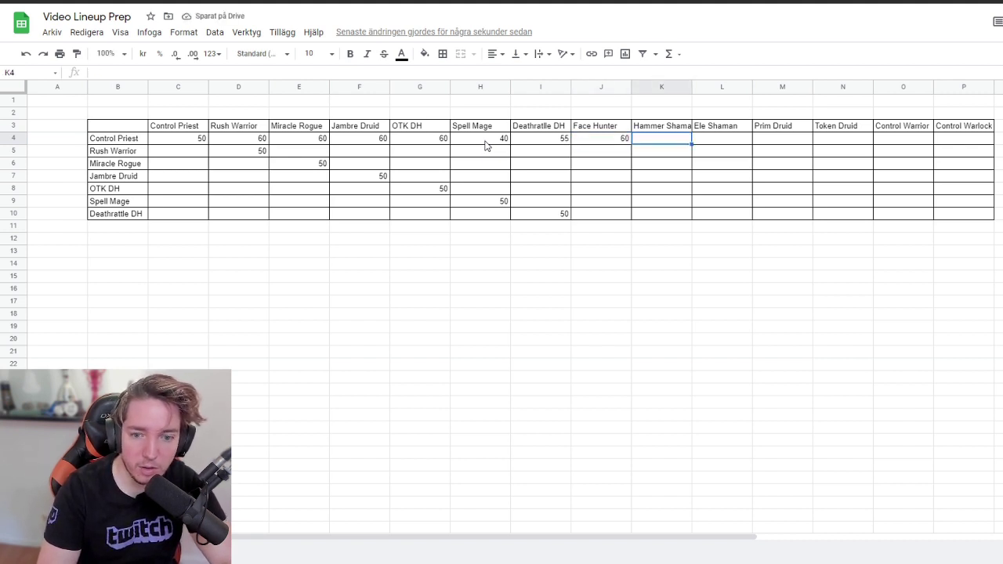
pyautogui.write('35')
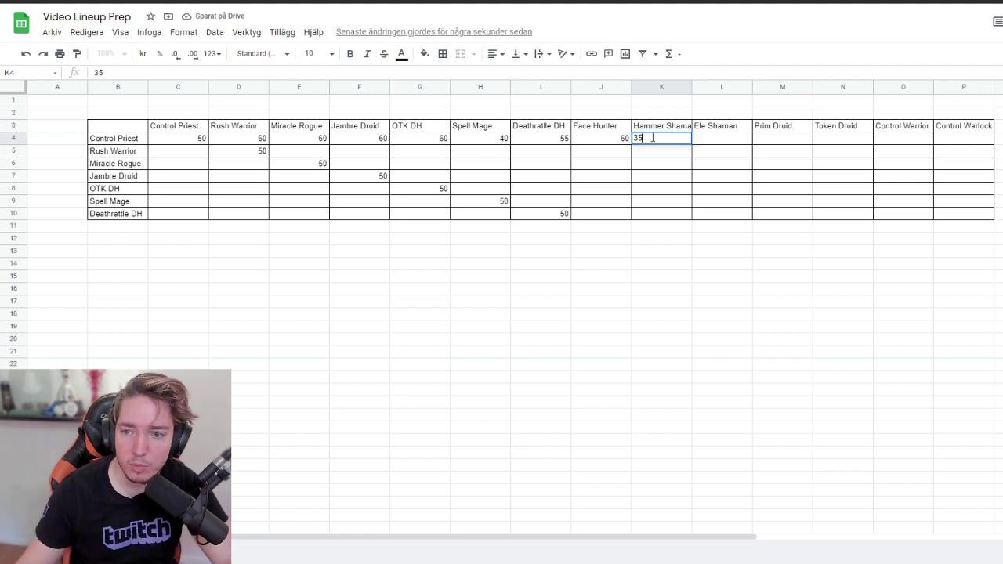
pyautogui.click(690, 101)
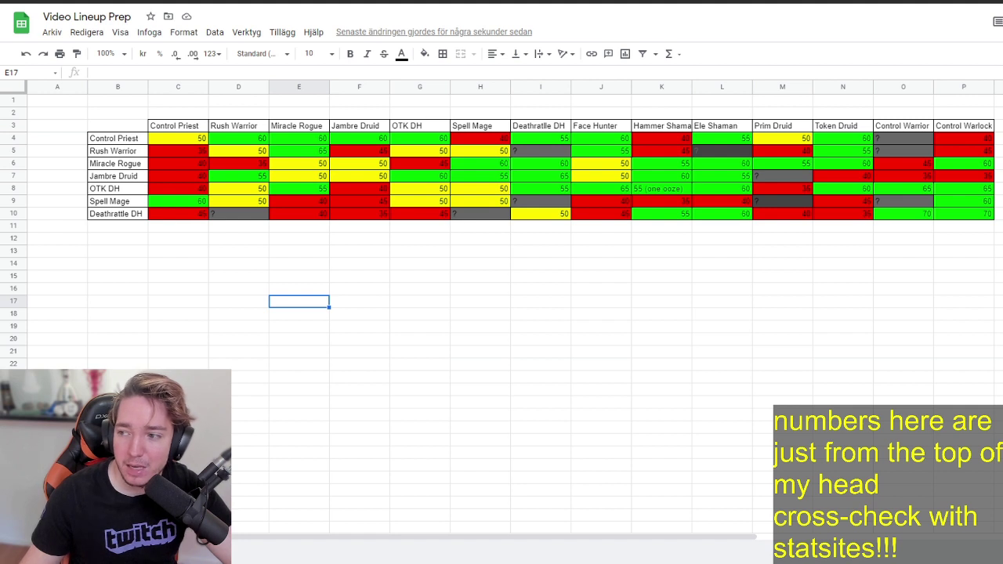
pyautogui.click(129, 178)
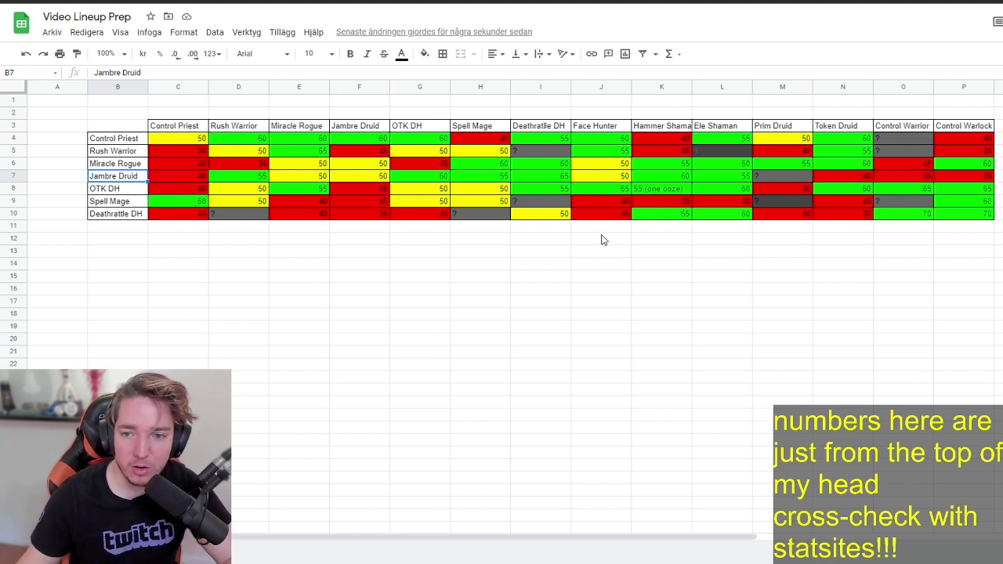
pyautogui.click(519, 153)
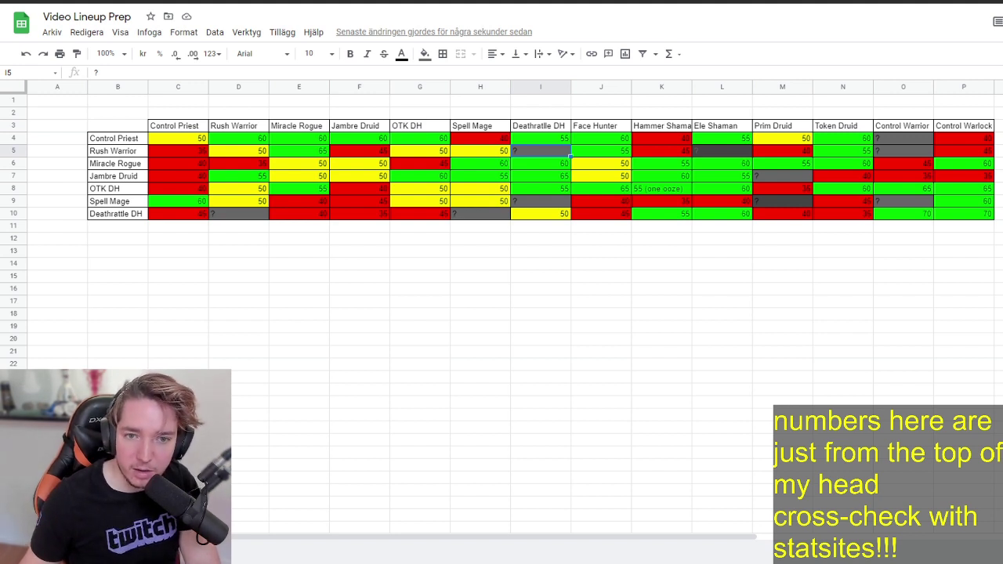
pyautogui.click(136, 114)
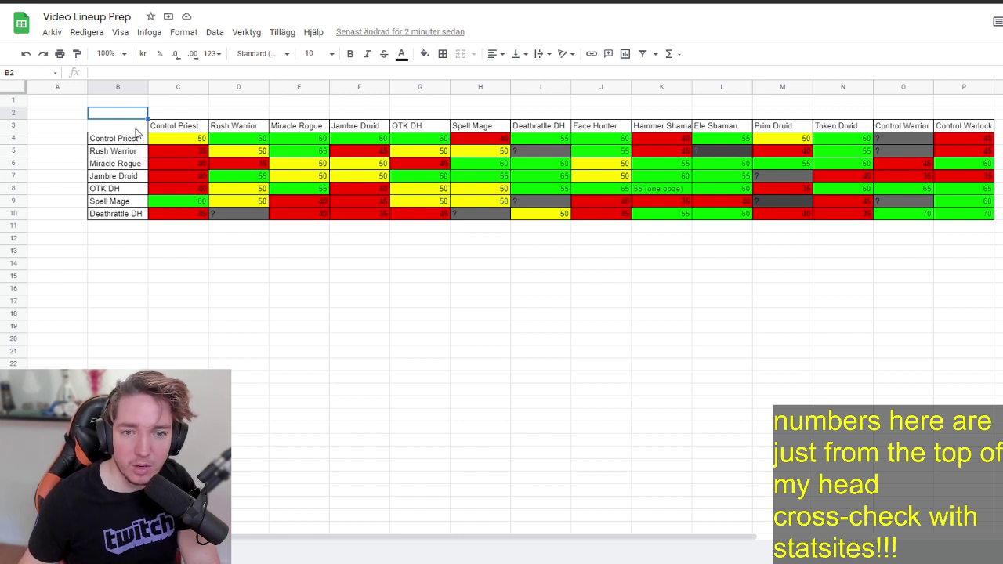
# Step: Copy the header row and Control Priest row (B3:P4) to a new lineup table starting at B17
pyautogui.moveTo(136, 131); pyautogui.dragTo(952, 140)
pyautogui.hotkey('ctrl', 'c')
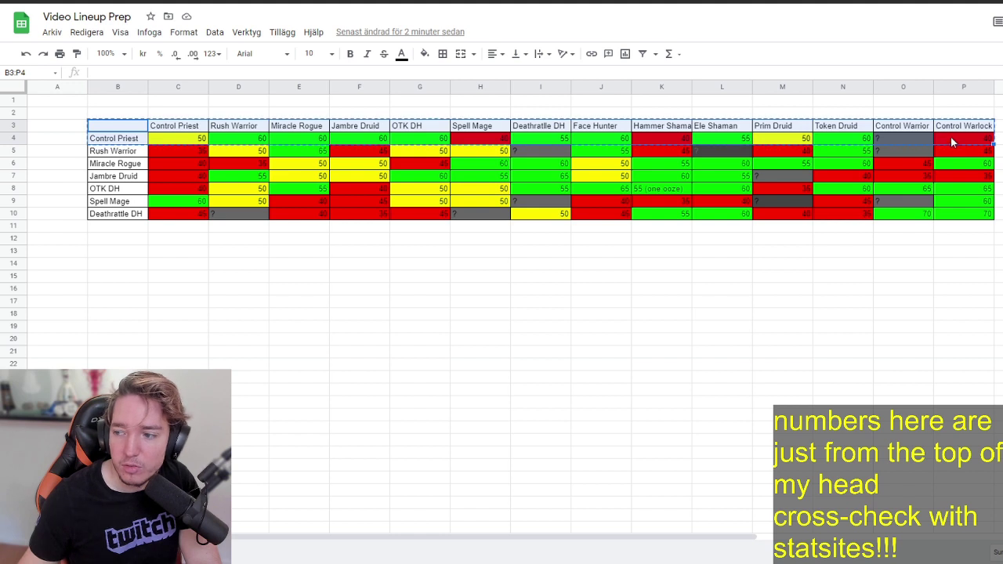
pyautogui.click(110, 304)
pyautogui.hotkey('ctrl', 'v')
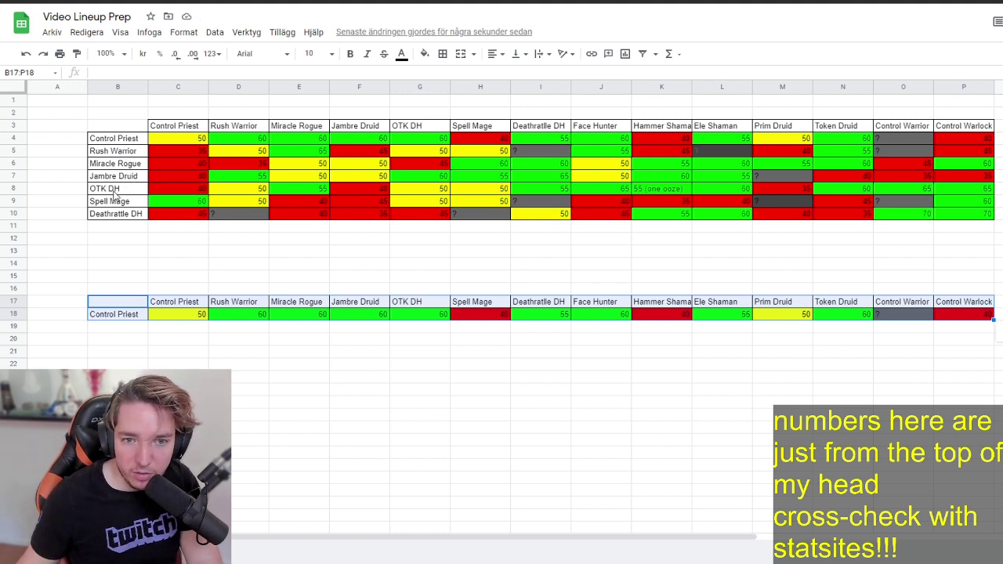
# Step: Copy the Spell Mage and Deathrattle DH rows (B9:P10) into the lineup table starting at B19
pyautogui.moveTo(115, 200); pyautogui.dragTo(960, 225)
pyautogui.hotkey('ctrl', 'c')
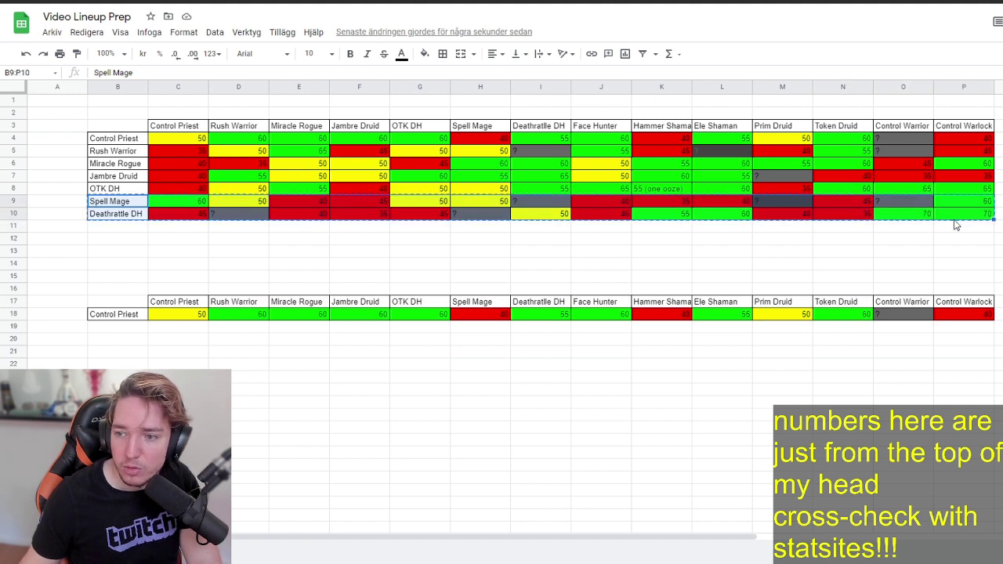
pyautogui.click(119, 329)
pyautogui.hotkey('ctrl', 'v')
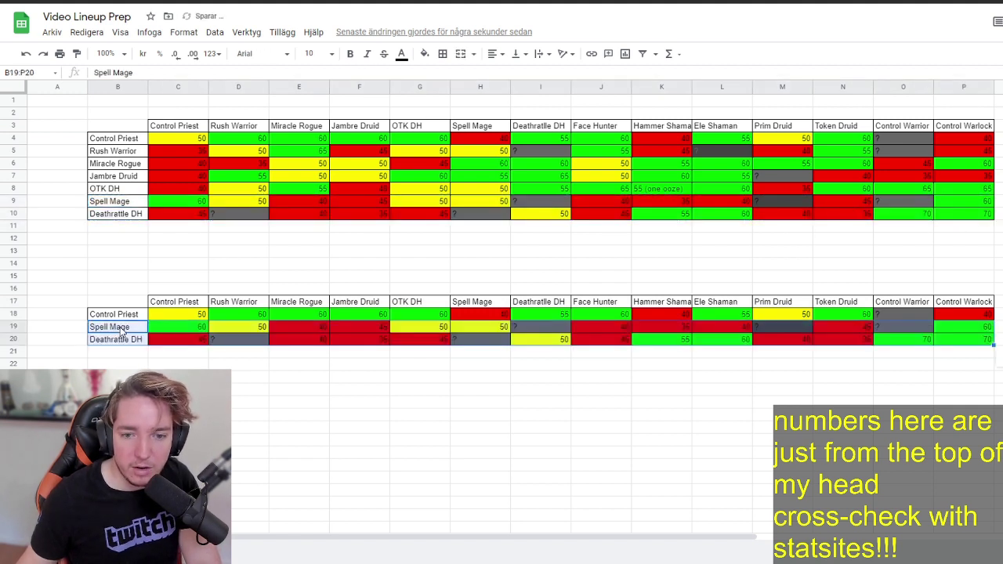
# Step: Add the Miracle Rogue row (B6:P6) to the lineup table as its fourth deck at B21
pyautogui.moveTo(130, 166); pyautogui.dragTo(963, 161)
pyautogui.hotkey('ctrl', 'c')
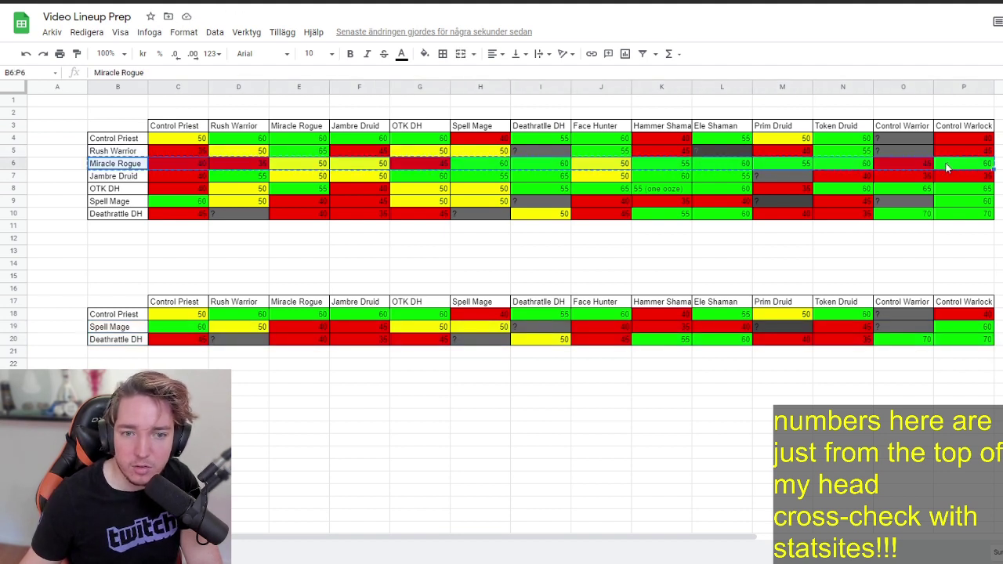
pyautogui.click(139, 353)
pyautogui.hotkey('ctrl', 'v')
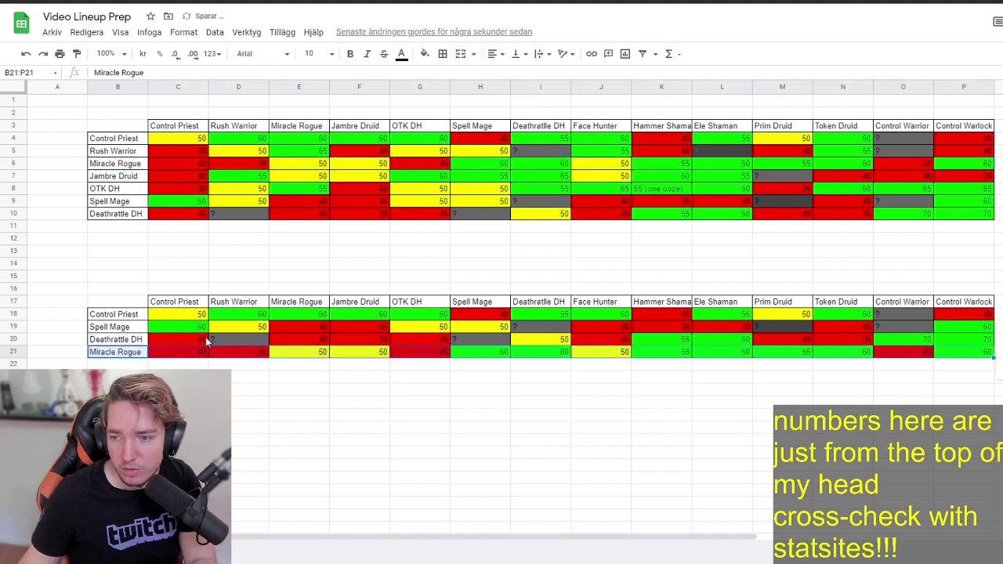
pyautogui.click(353, 279)
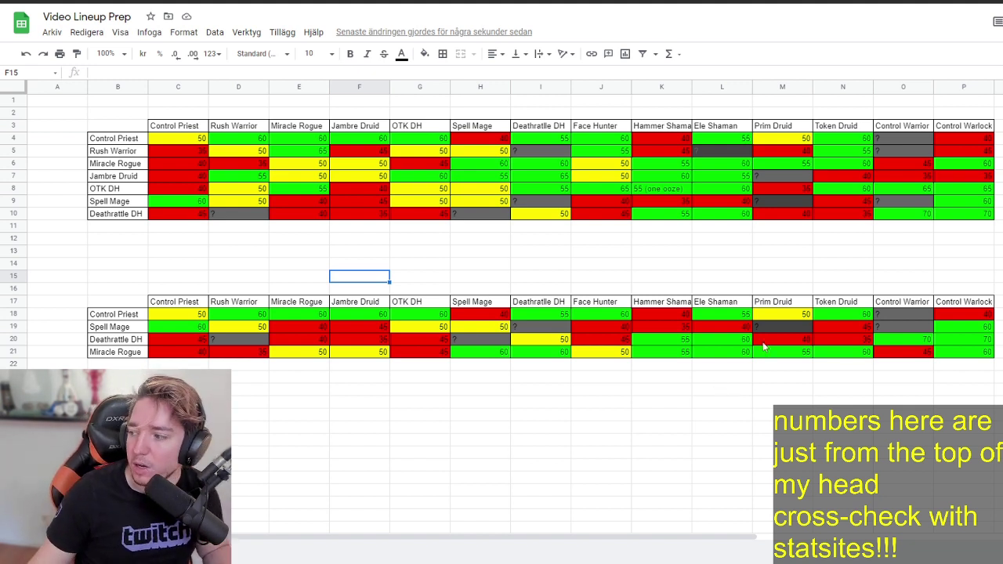
# Step: Review the earlier four-deck lineup tables in the Just lineups spreadsheet and return to the Video Lineup Prep matchup tables
pyautogui.scroll(-1, 824, 340)
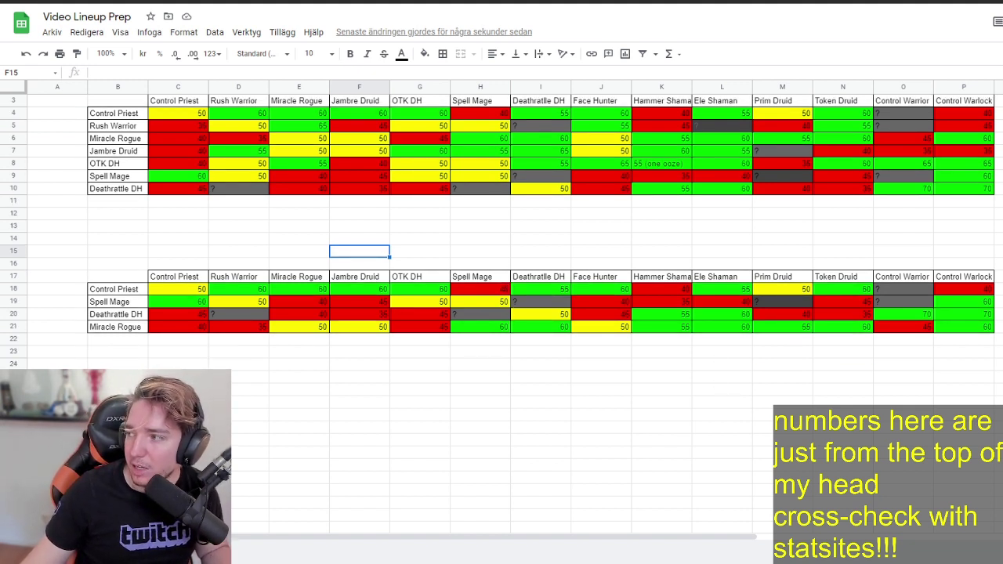
pyautogui.hotkey('ctrl', 'Tab')
pyautogui.scroll(-1, 99, 222)
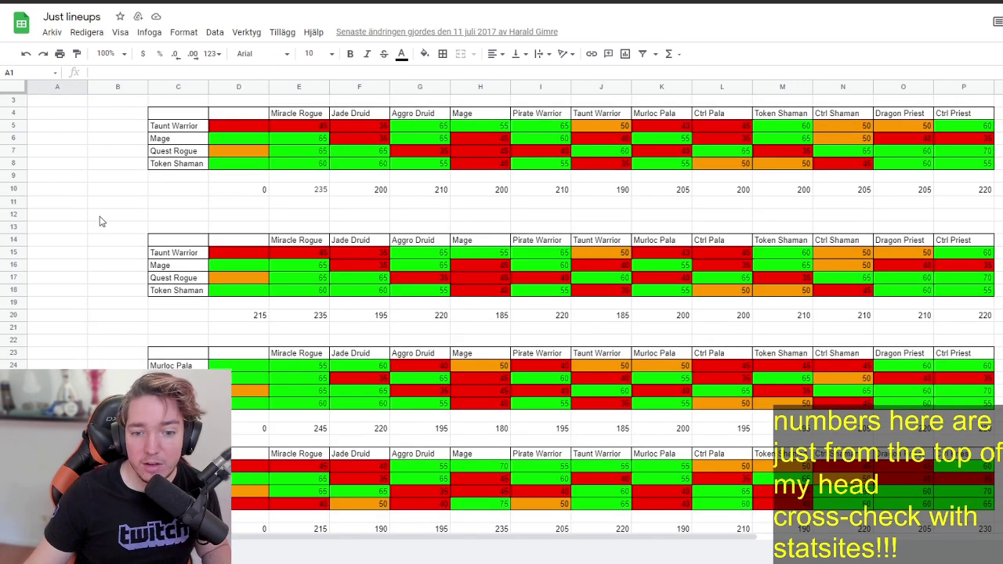
pyautogui.scroll(-3, 99, 221)
pyautogui.scroll(-3, 99, 220)
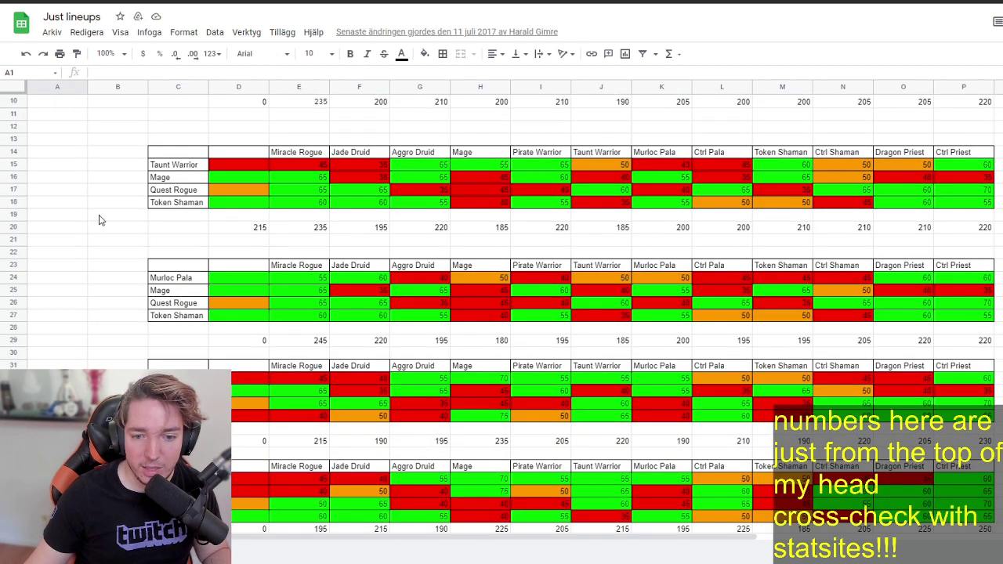
pyautogui.scroll(-2, 98, 219)
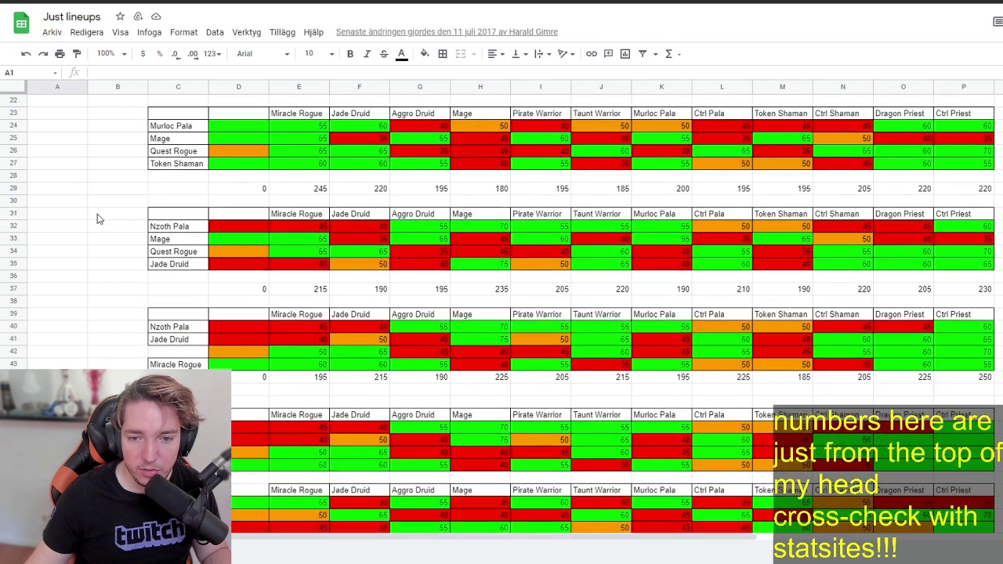
pyautogui.scroll(4, 96, 219)
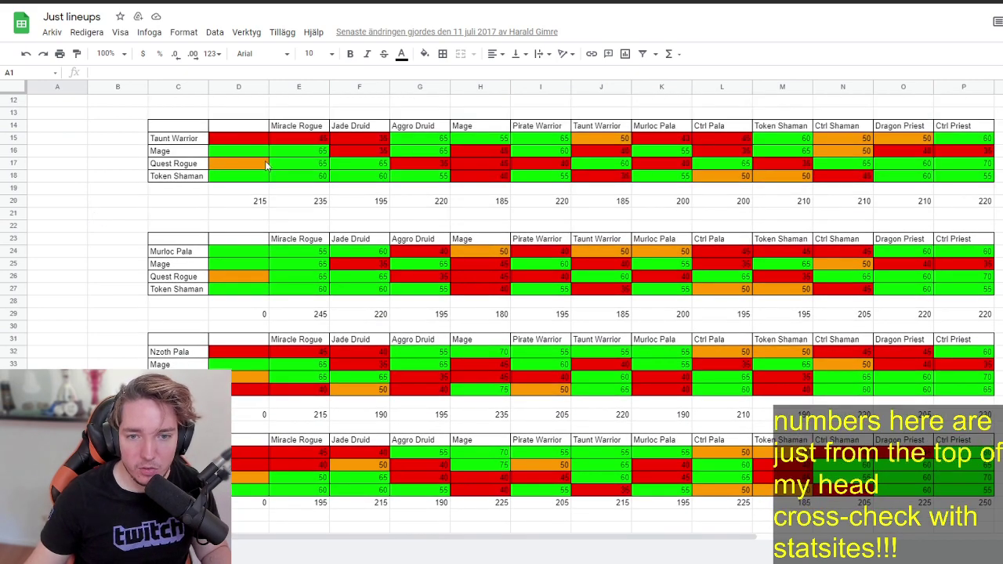
pyautogui.scroll(-3, 243, 180)
pyautogui.scroll(-6, 443, 188)
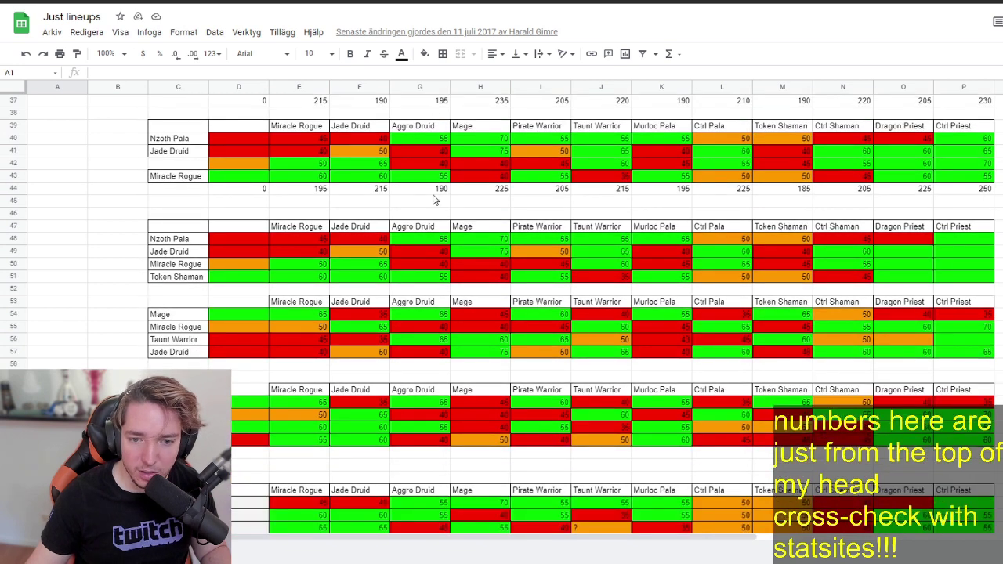
pyautogui.scroll(-3, 433, 196)
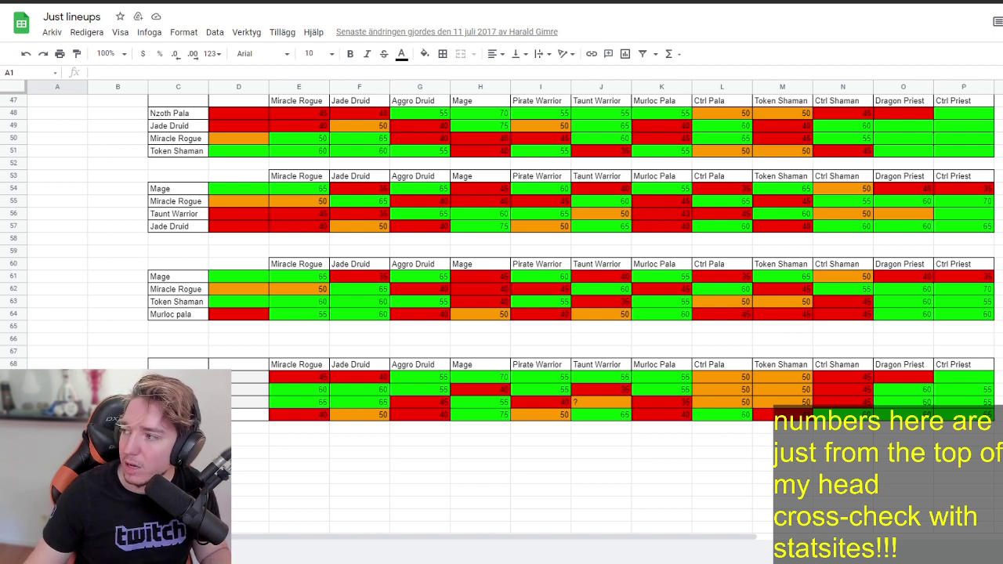
pyautogui.hotkey('ctrl', 'Tab')
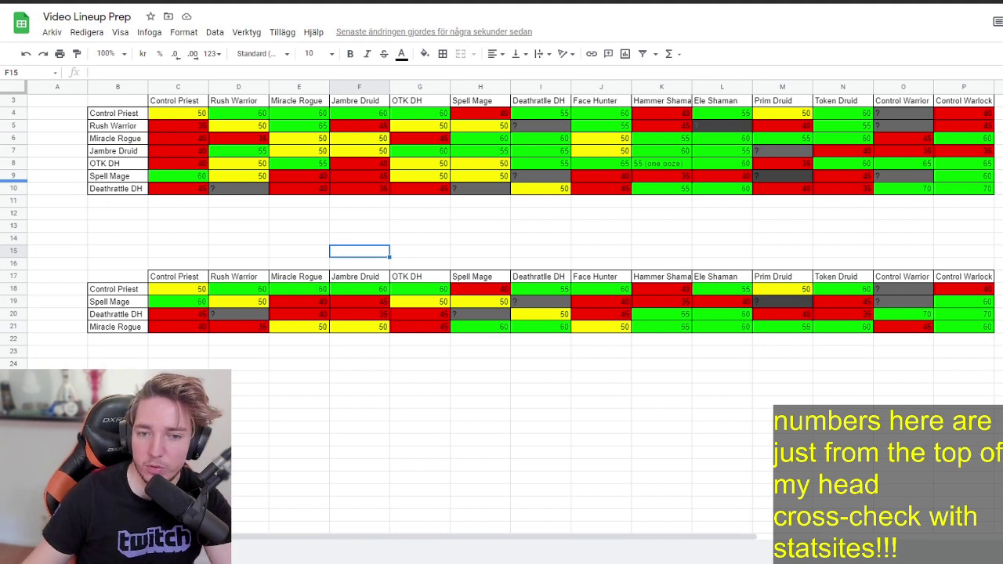
pyautogui.scroll(1, 502, 227)
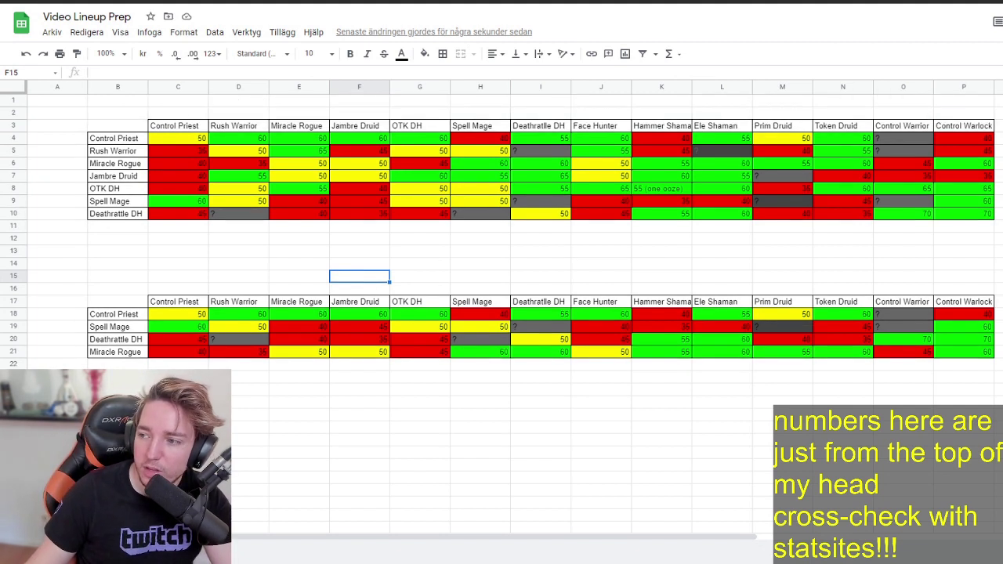
pyautogui.click(176, 188)
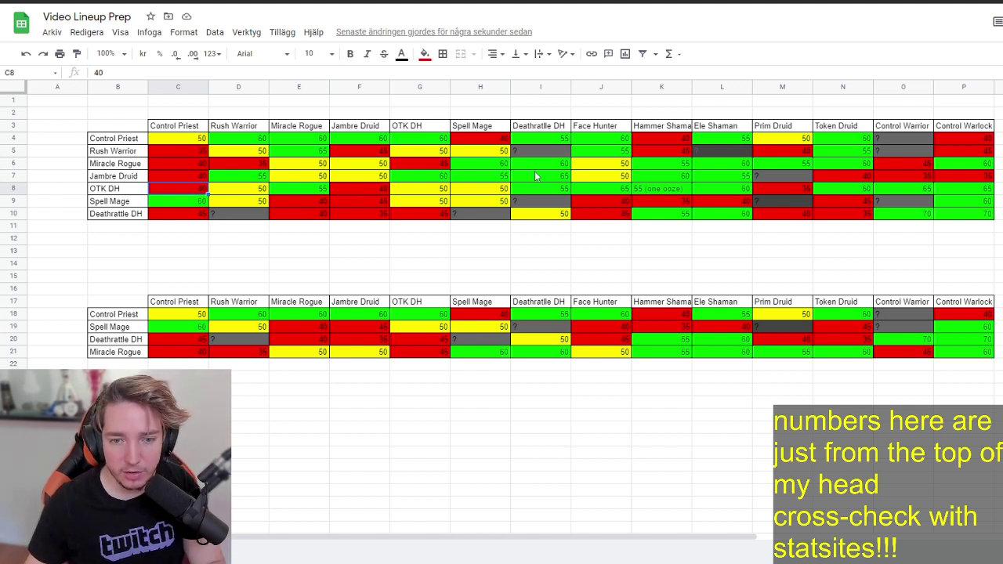
# Step: In the lineup table, set Control Priest's matchup against Hammer Shaman (K18) to 55 and fill the cell bright green
pyautogui.scroll(-1, 162, 303)
pyautogui.scroll(-1, 163, 303)
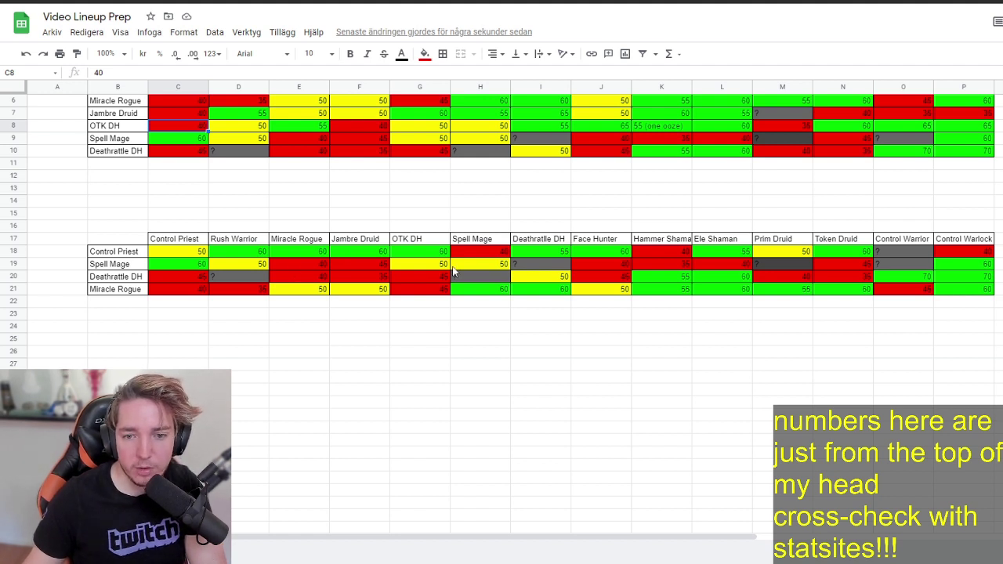
pyautogui.click(606, 280)
pyautogui.click(597, 295)
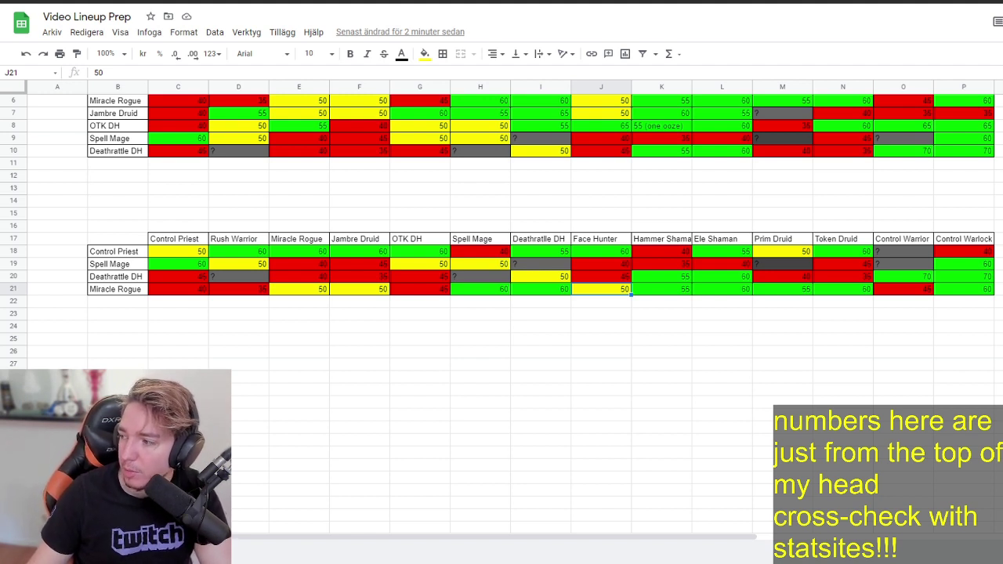
pyautogui.click(672, 267)
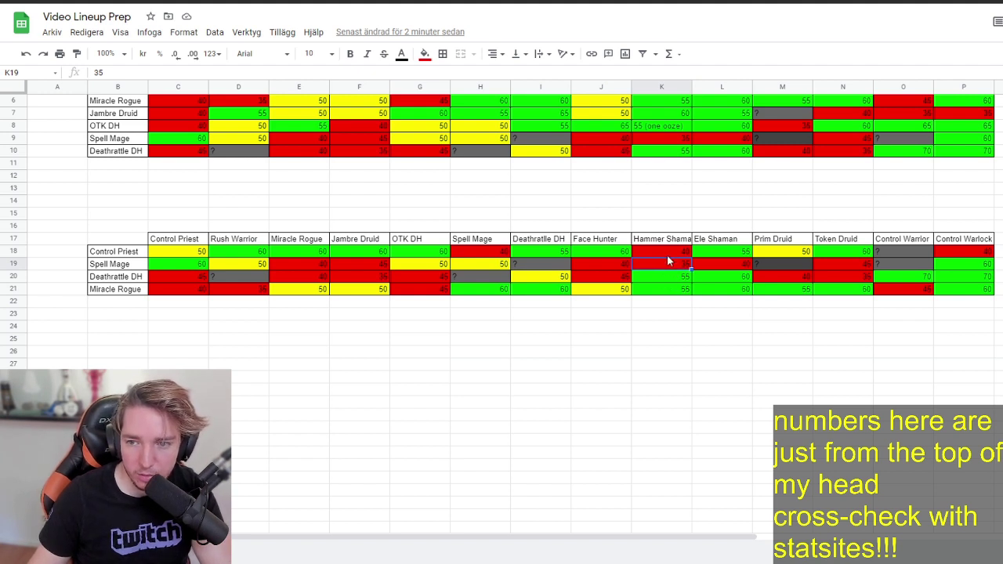
pyautogui.click(667, 252)
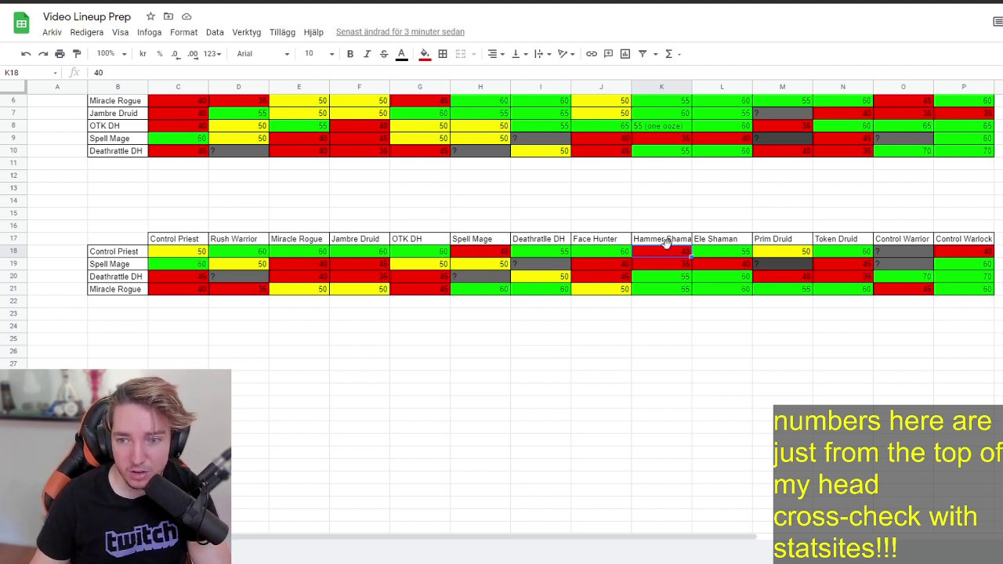
pyautogui.doubleClick(111, 72)
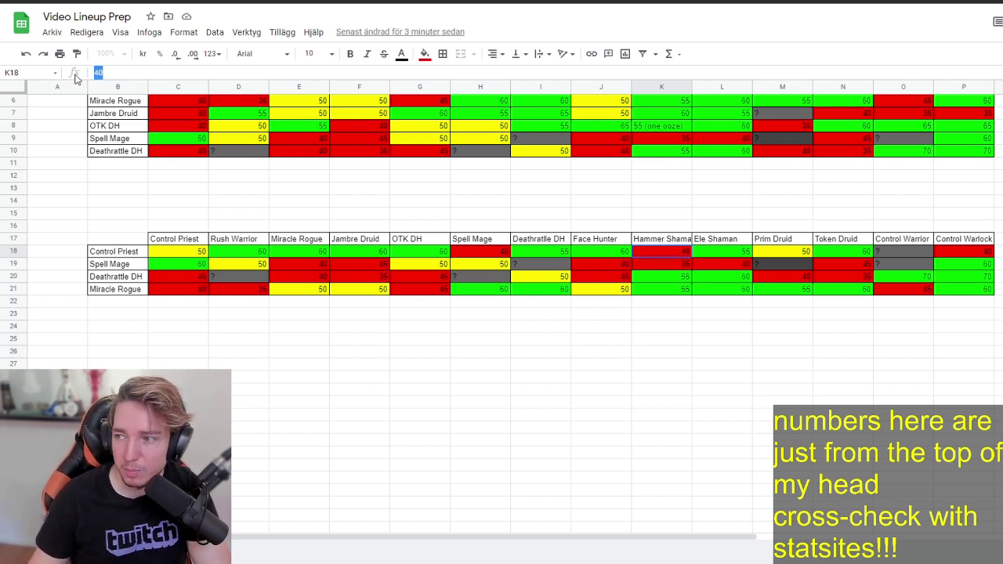
pyautogui.write('55')
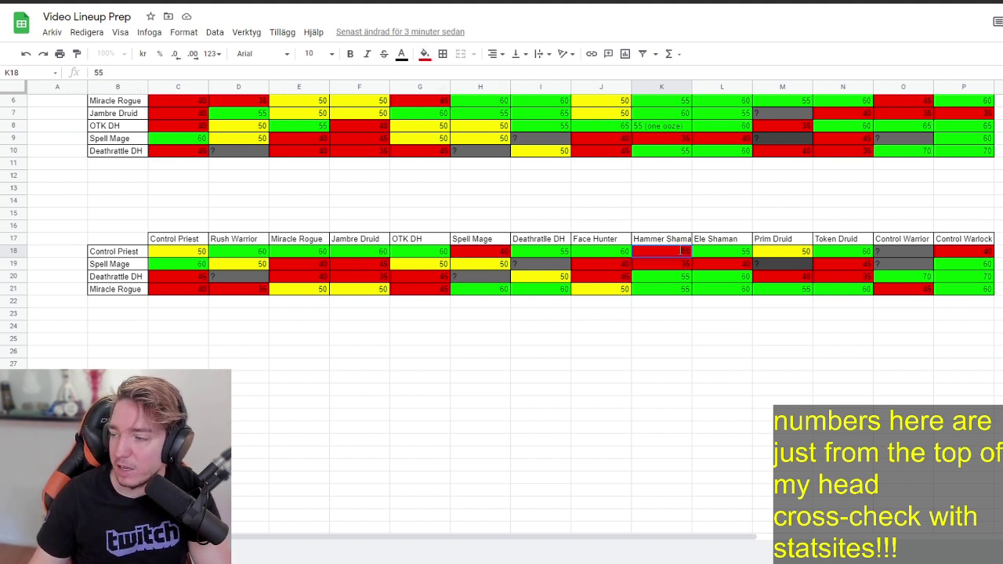
pyautogui.click(424, 54)
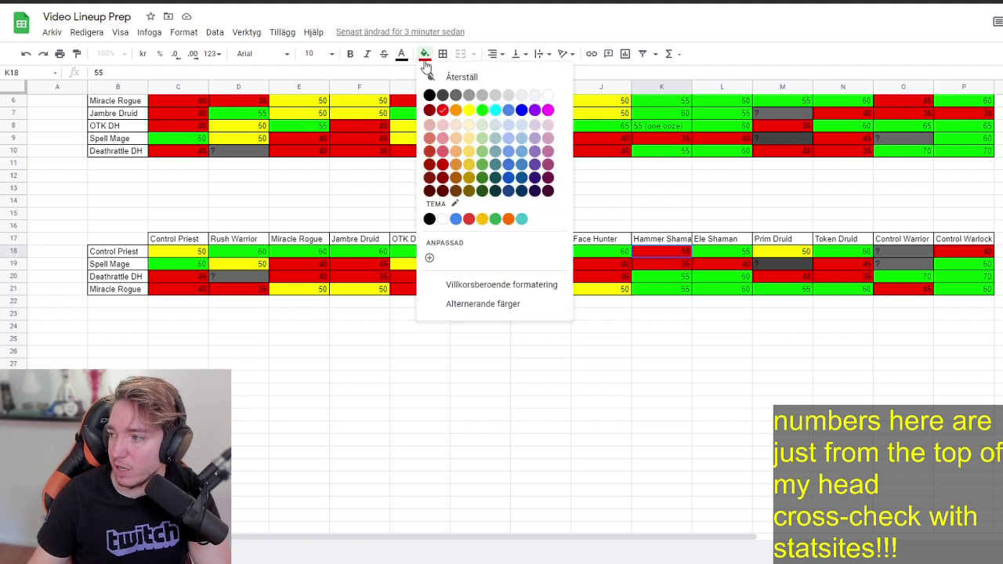
pyautogui.click(483, 111)
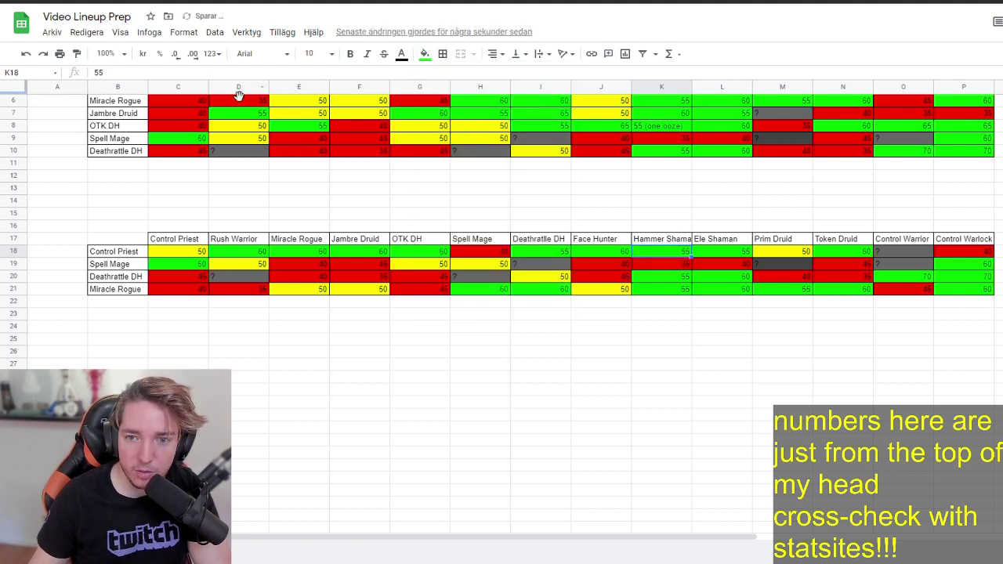
pyautogui.scroll(2, 233, 92)
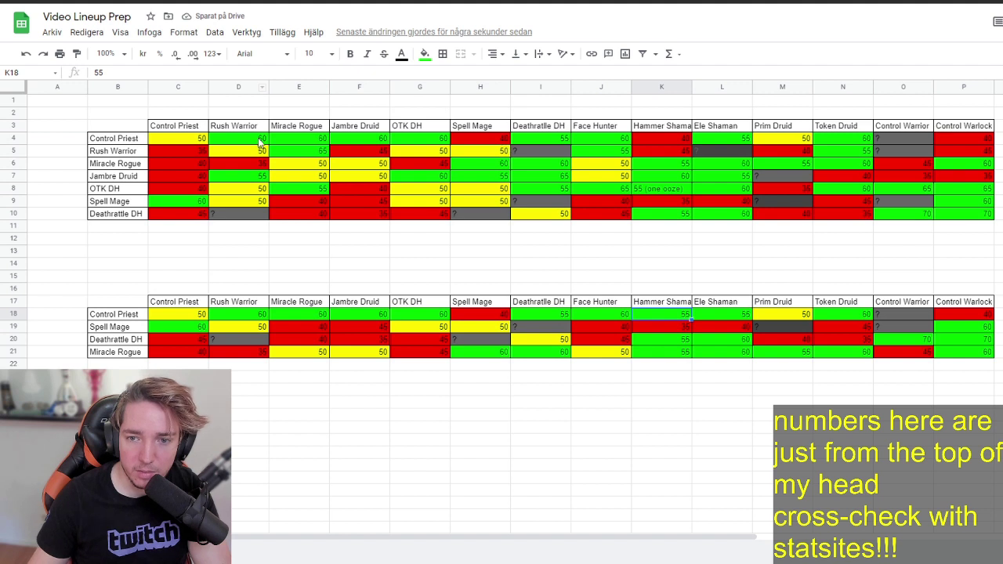
pyautogui.scroll(-1, 575, 291)
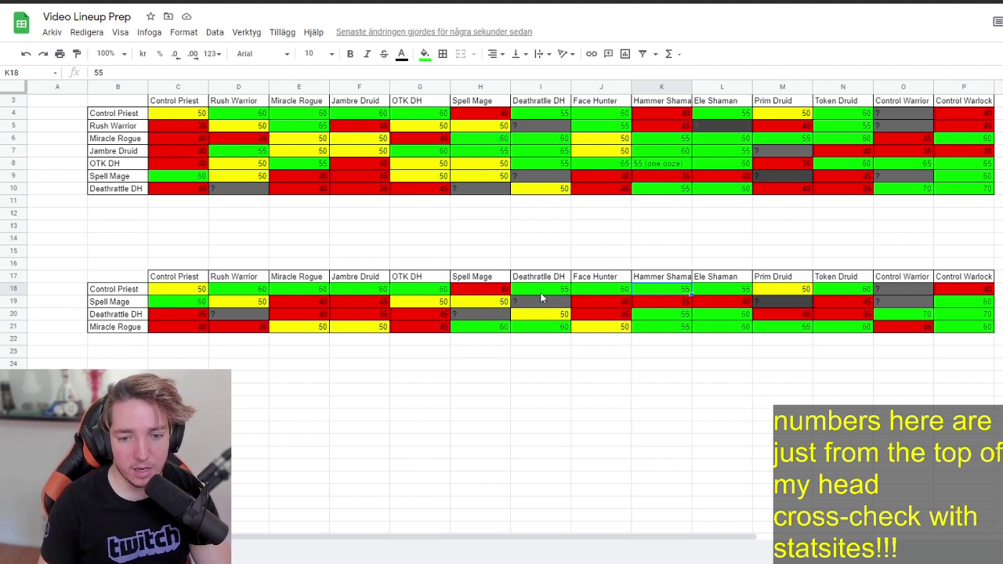
pyautogui.click(607, 304)
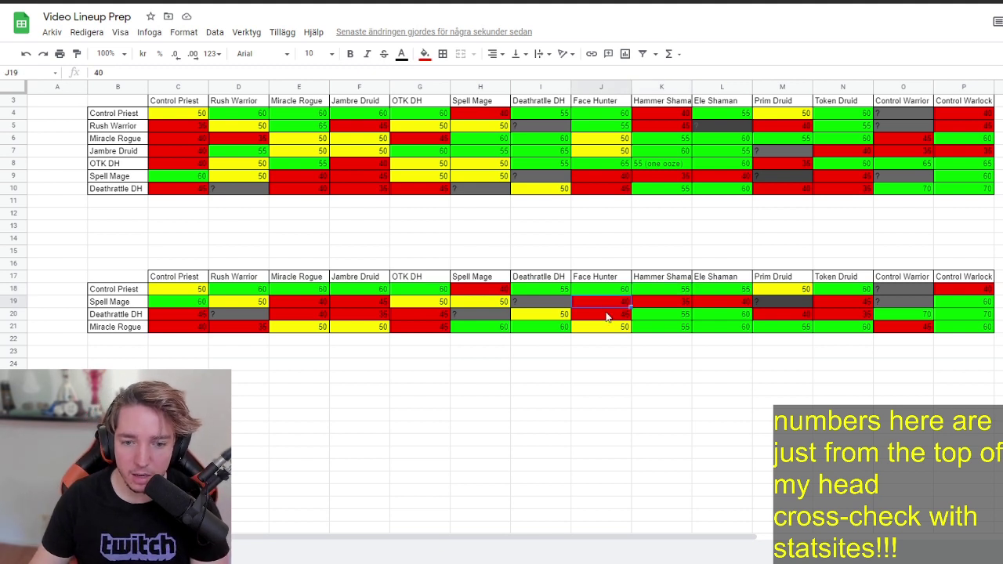